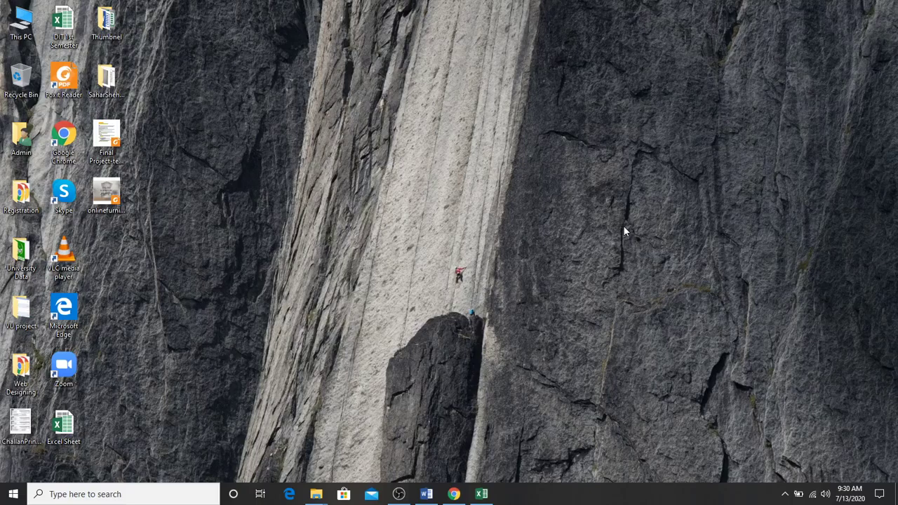
Bring the Excel Sheet workbook with the student marks table to the front
click(496, 491)
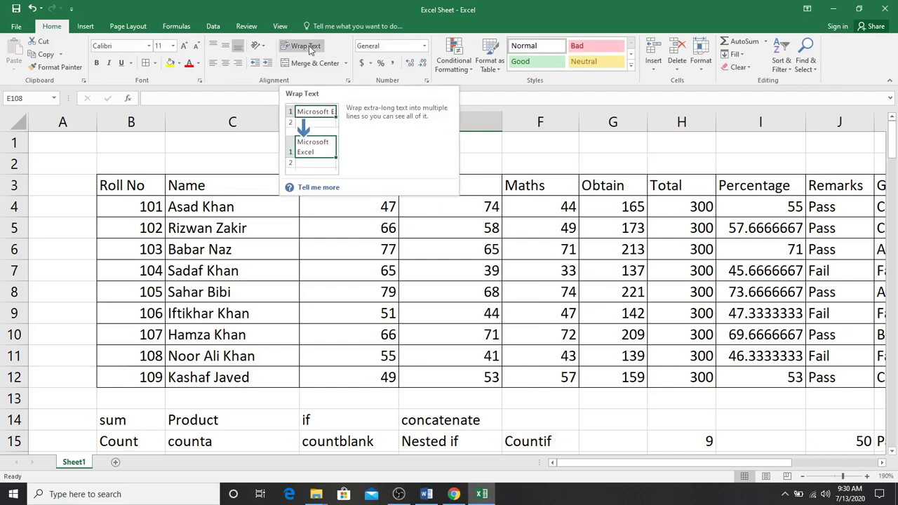
Type 'HASDIS Computer Masters' into cell D137
scroll(255, 399, down, 5)
scroll(255, 399, down, 4)
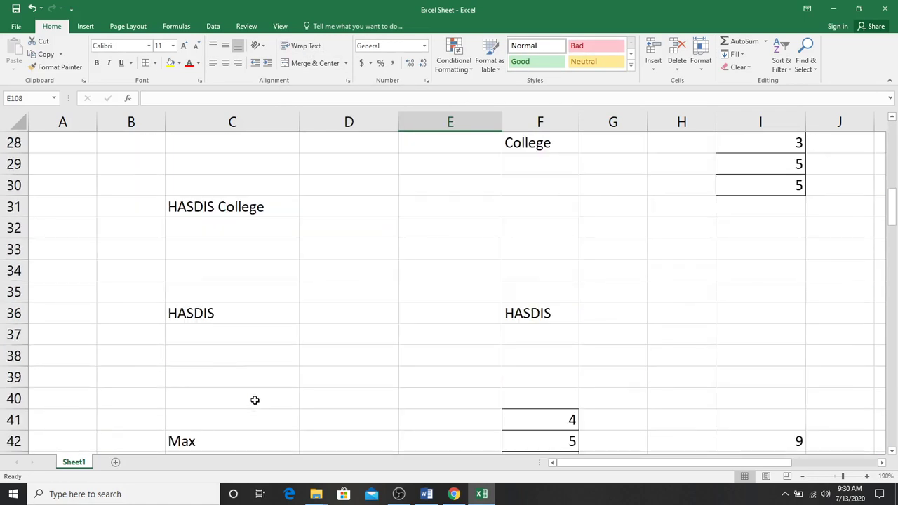
scroll(256, 399, down, 5)
scroll(255, 399, down, 4)
scroll(256, 399, down, 5)
scroll(255, 399, down, 9)
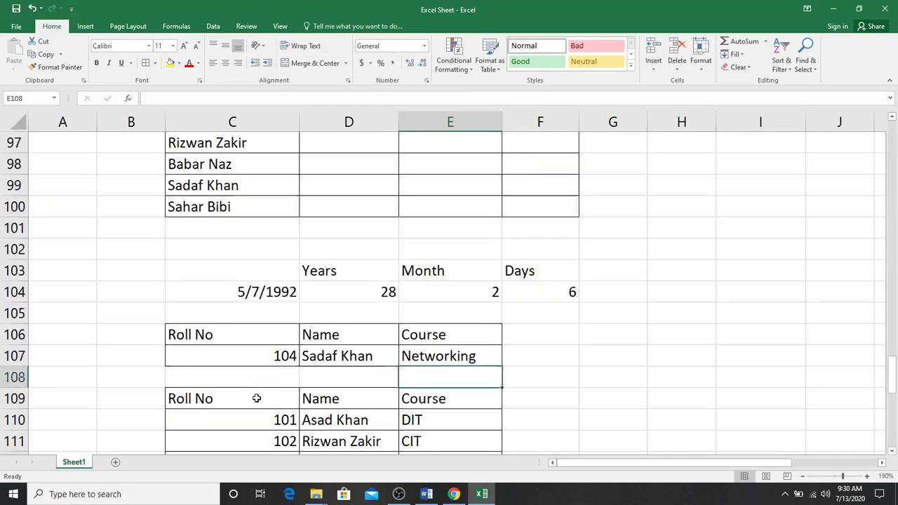
scroll(257, 398, down, 6)
scroll(257, 398, down, 4)
scroll(260, 386, down, 2)
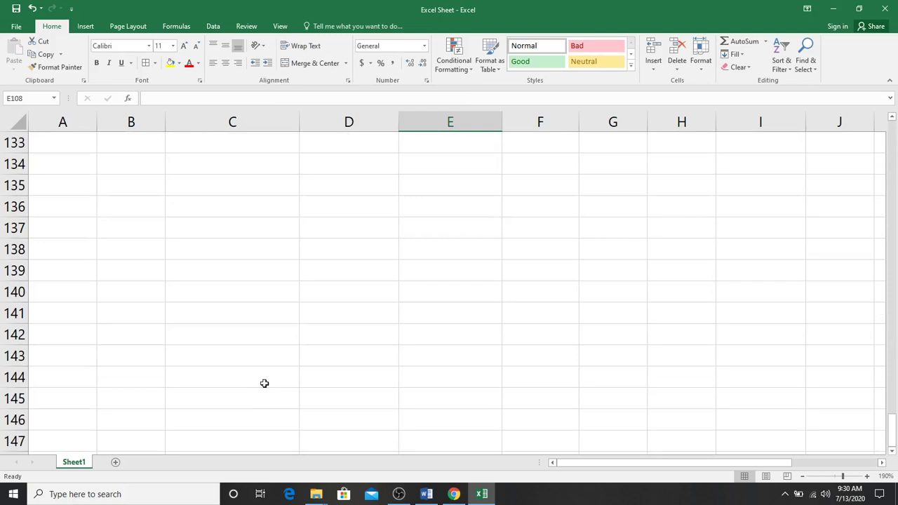
click(341, 235)
text(H)
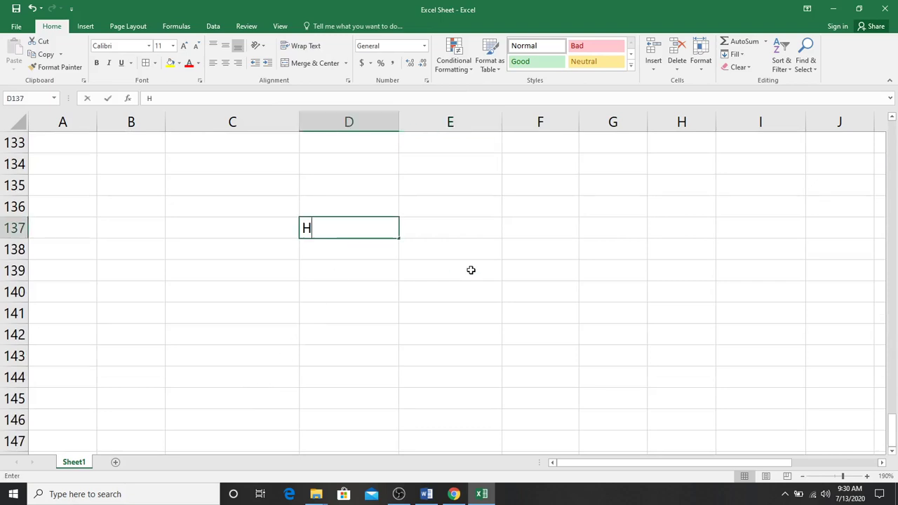
text(ASDIS Com)
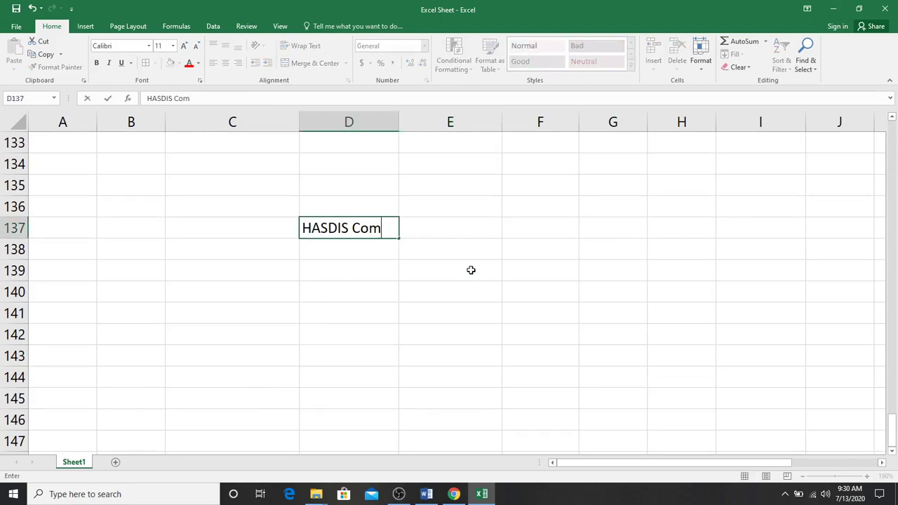
text(puter Mas)
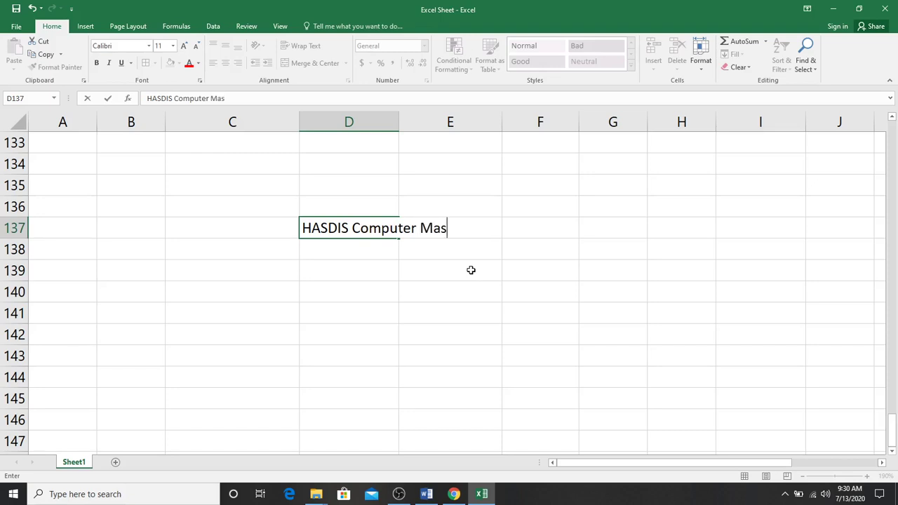
text(ters)
key(Return)
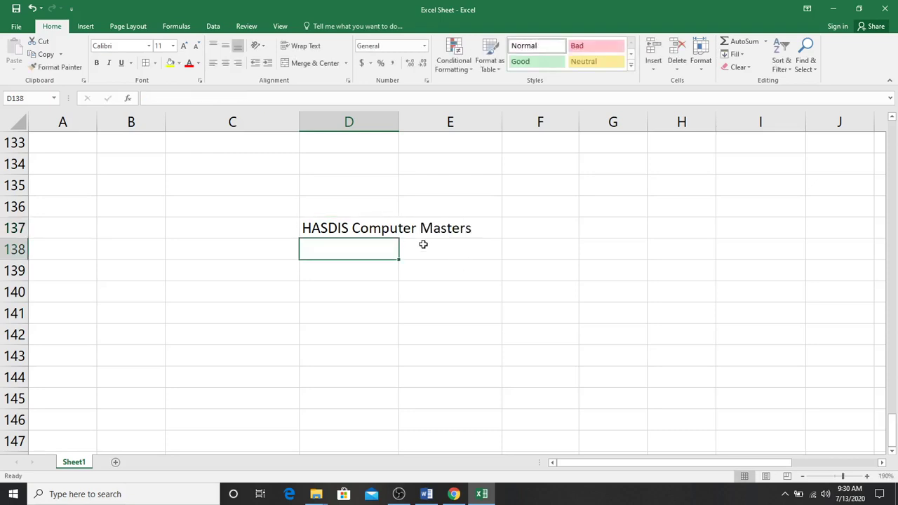
click(359, 229)
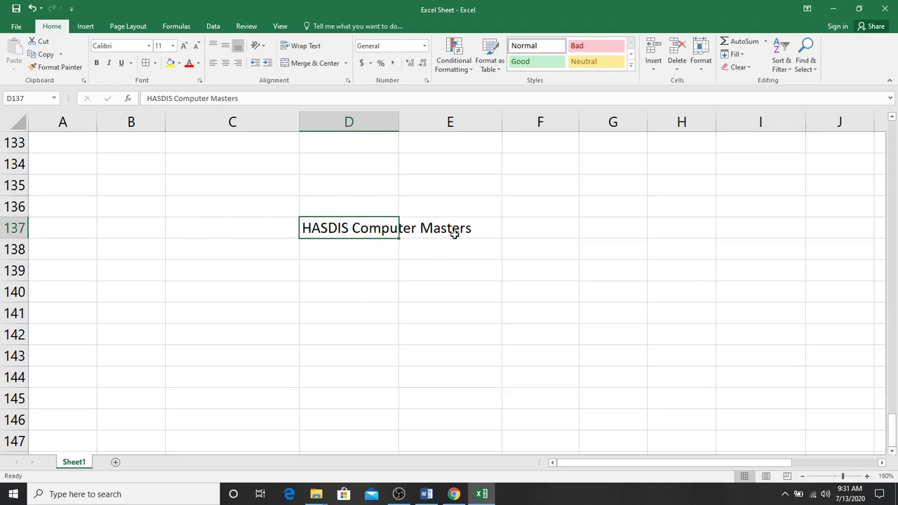
Enter 'Haripur' in E137, cutting off the D137 text beside it
click(452, 233)
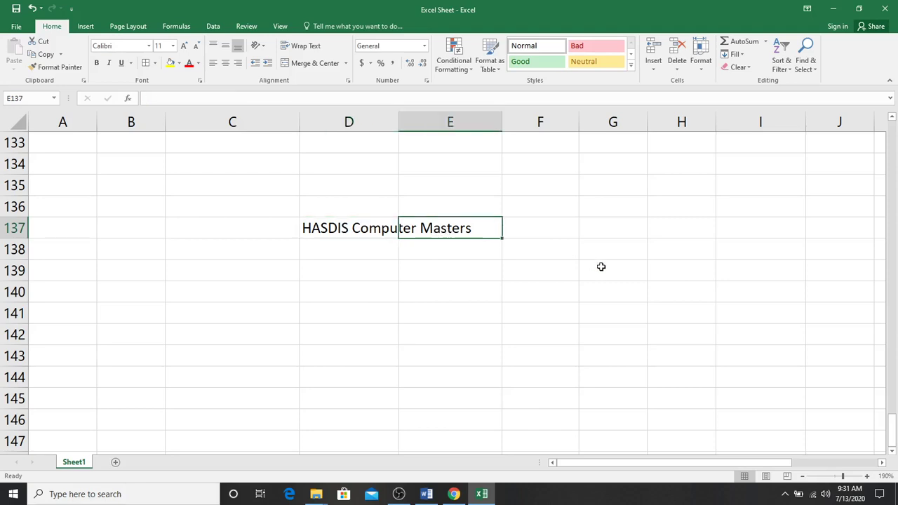
text(Haripur)
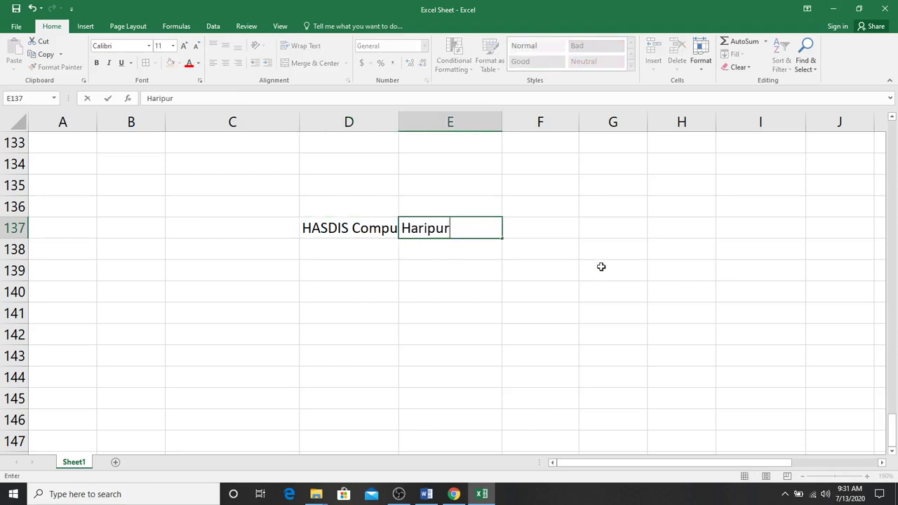
key(Return)
click(469, 228)
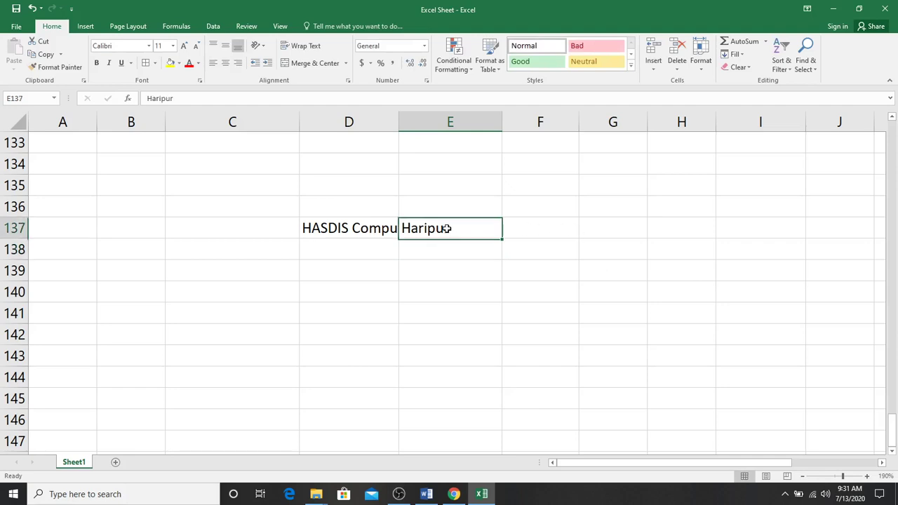
click(368, 226)
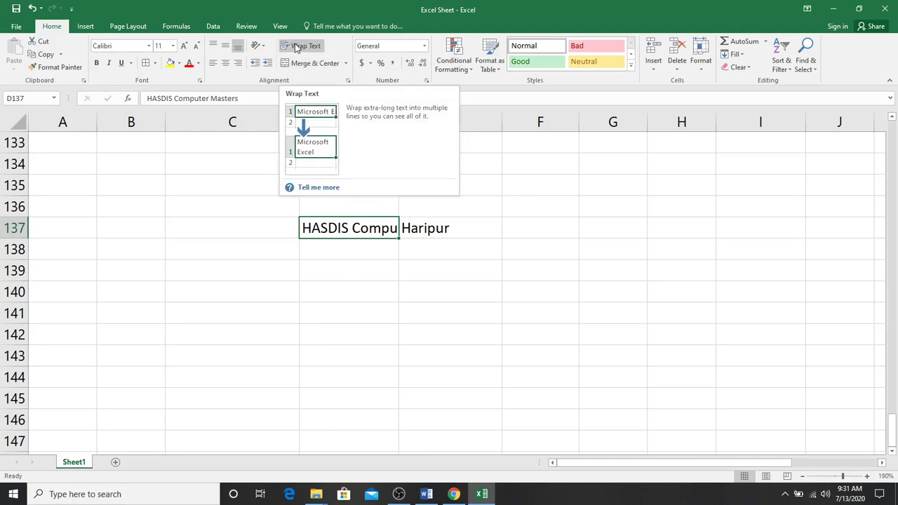
click(364, 277)
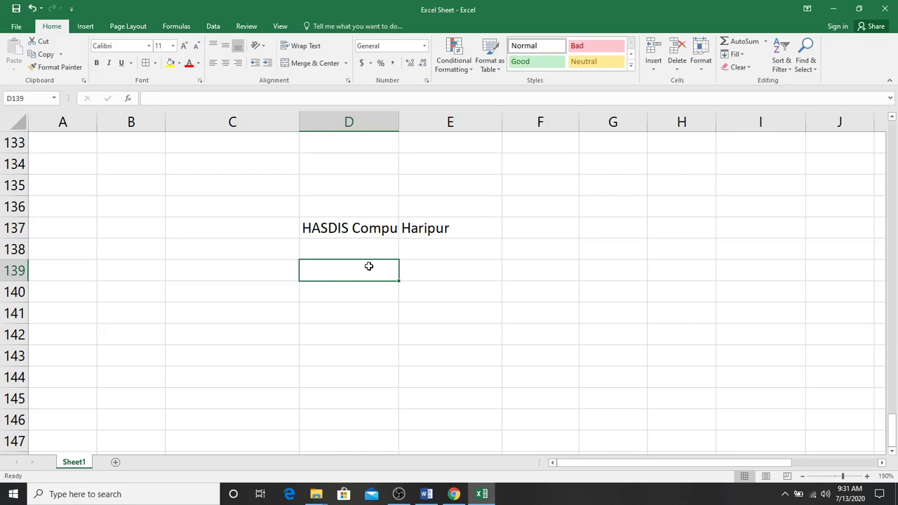
click(351, 227)
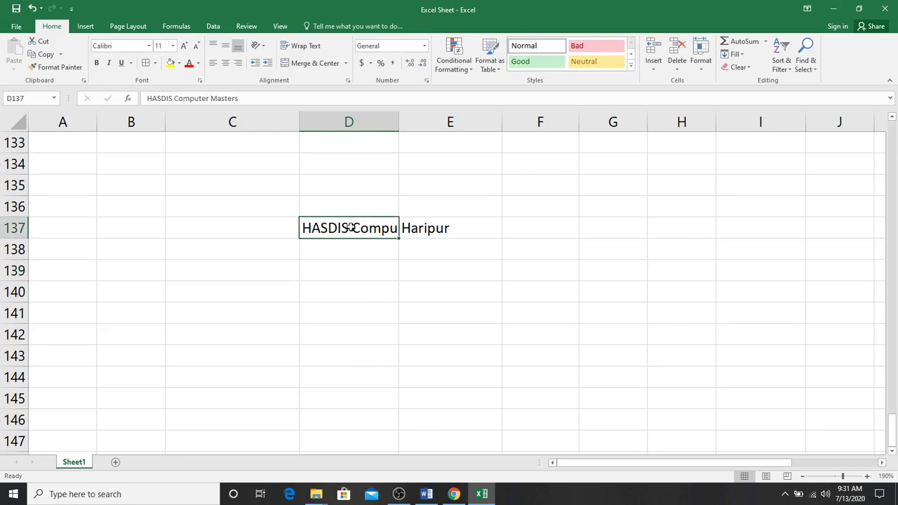
click(302, 47)
click(371, 325)
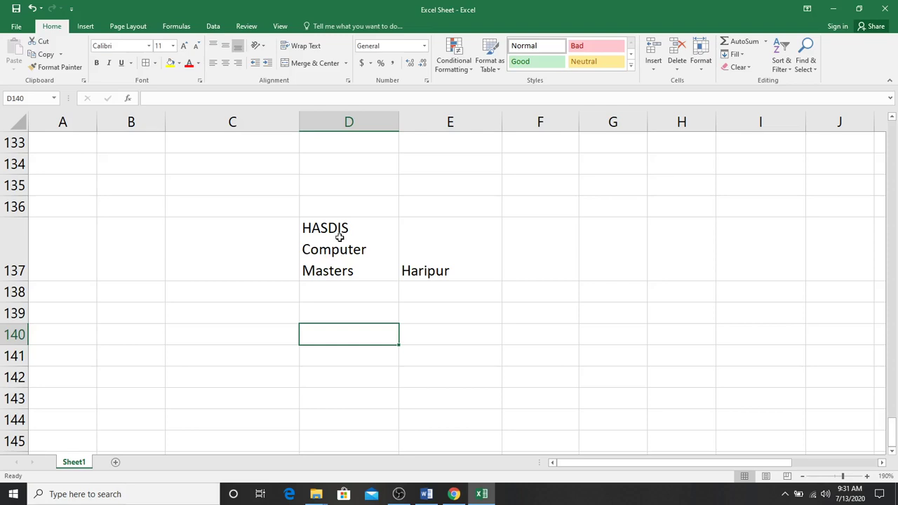
click(339, 237)
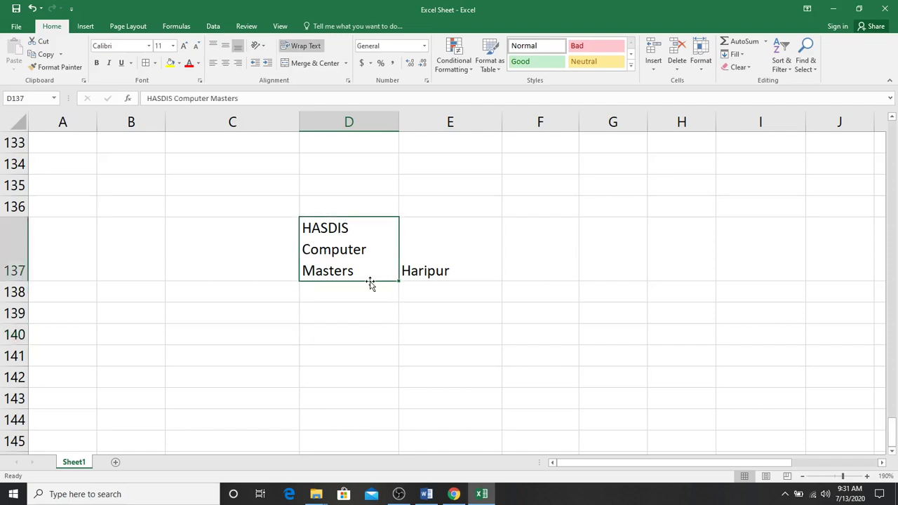
click(303, 47)
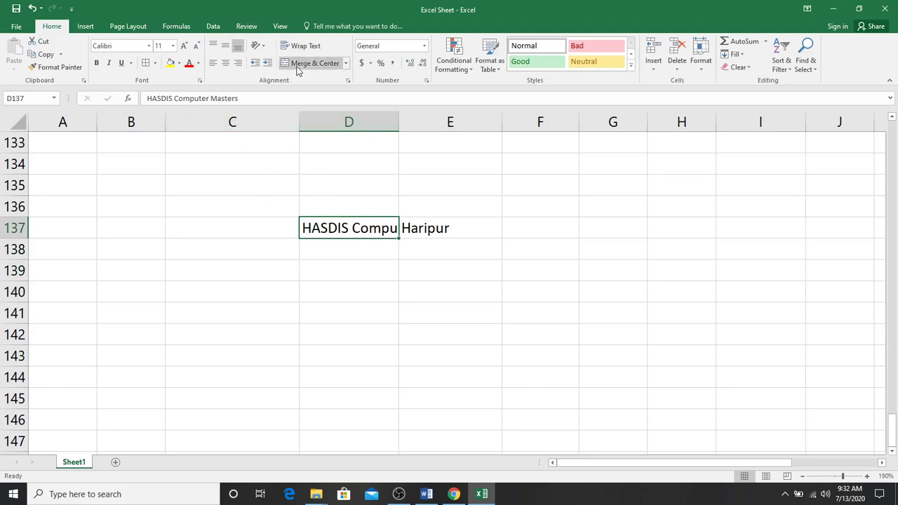
scroll(309, 303, down, 1)
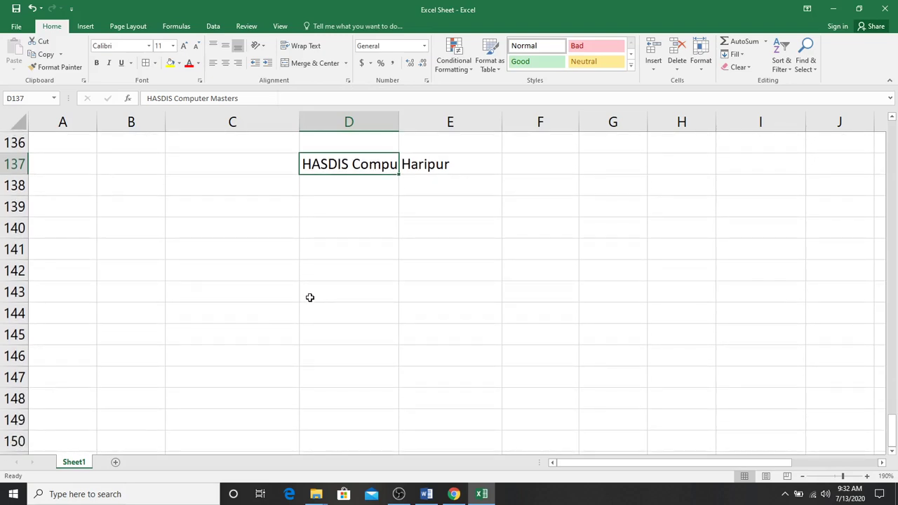
drag(237, 230, 263, 310)
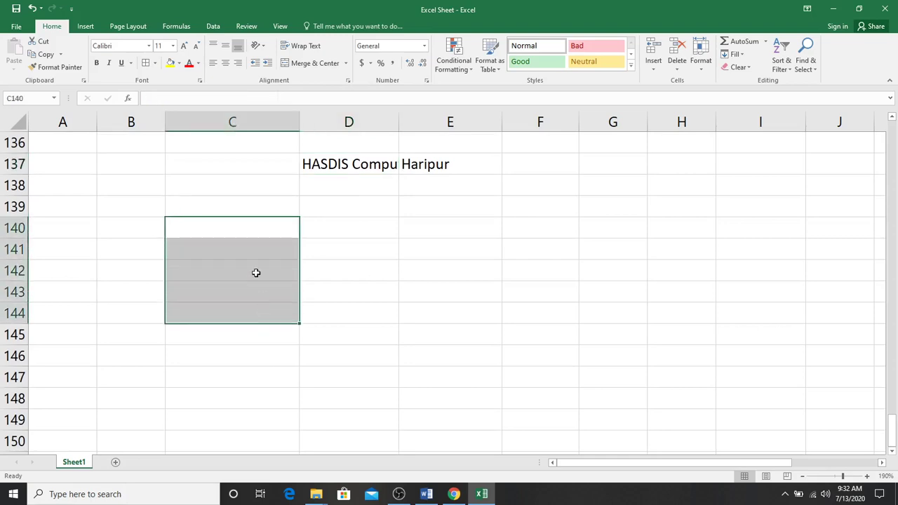
click(309, 68)
click(351, 316)
click(235, 295)
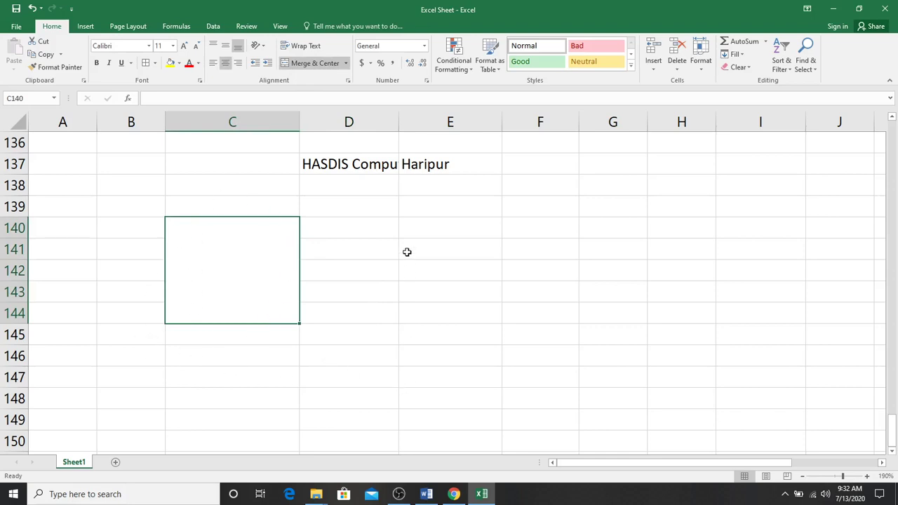
drag(407, 252, 672, 284)
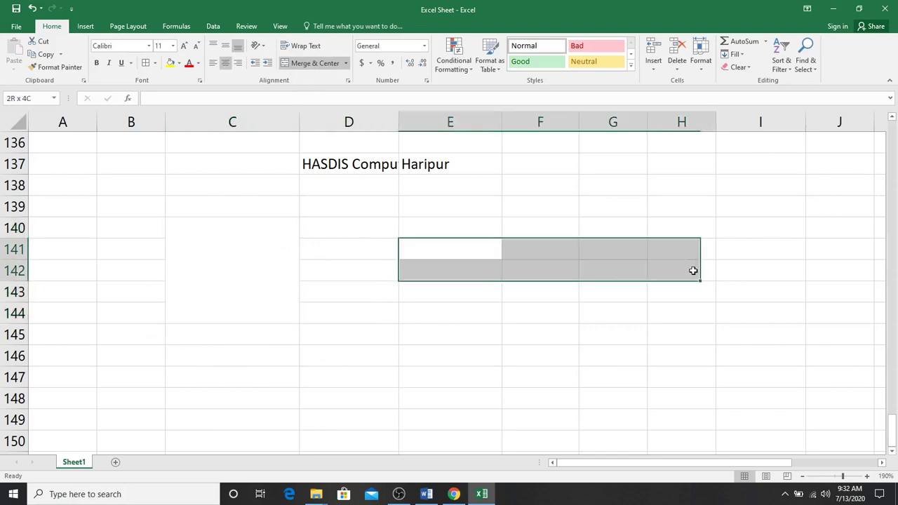
click(309, 63)
click(544, 377)
click(569, 277)
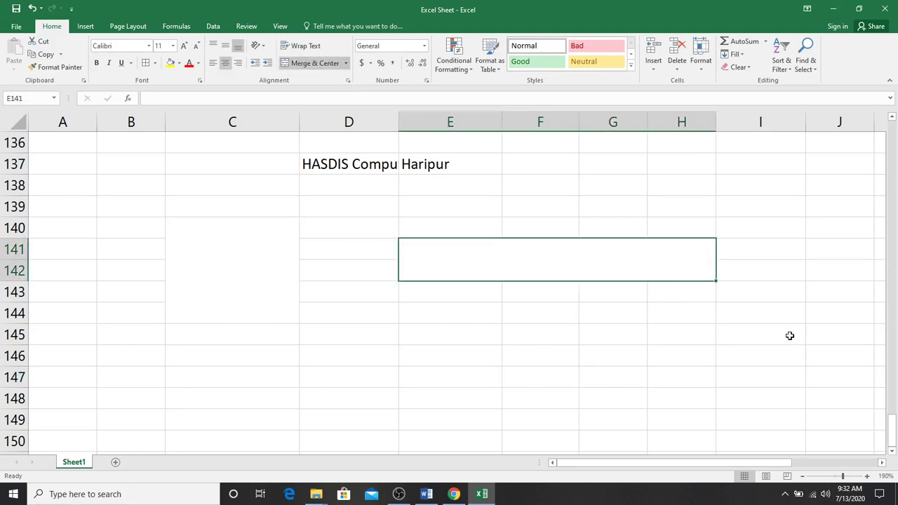
click(275, 265)
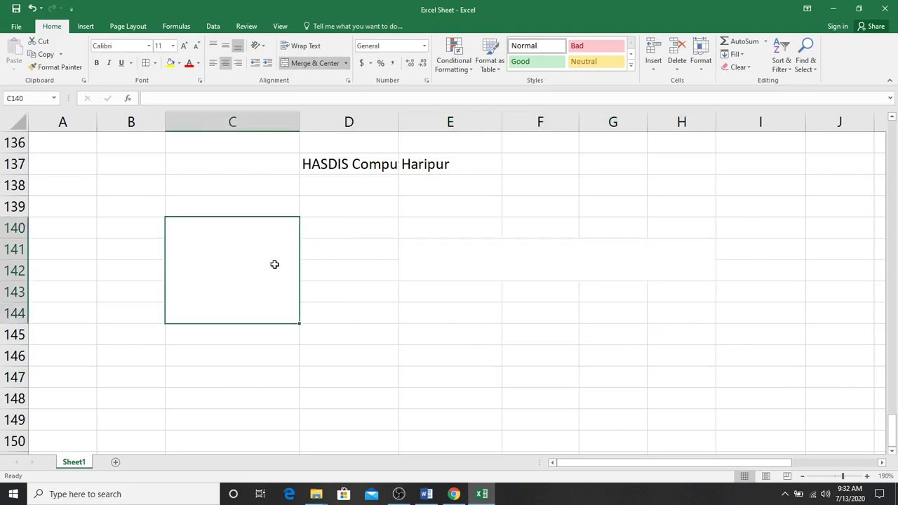
click(346, 64)
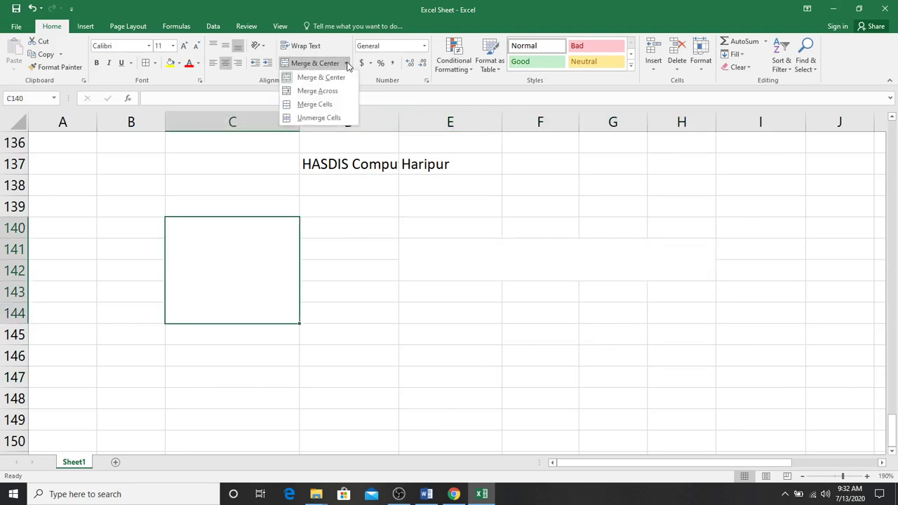
click(341, 118)
drag(448, 251, 702, 274)
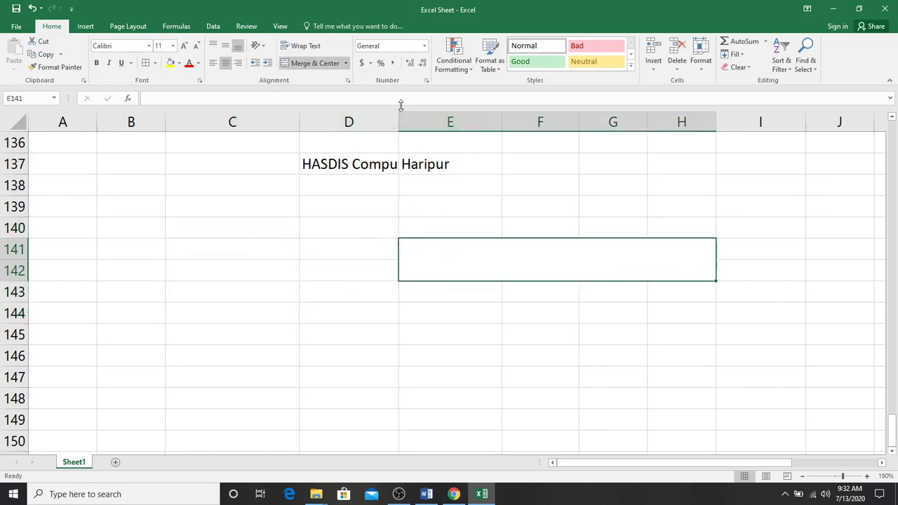
click(345, 63)
click(339, 106)
click(405, 355)
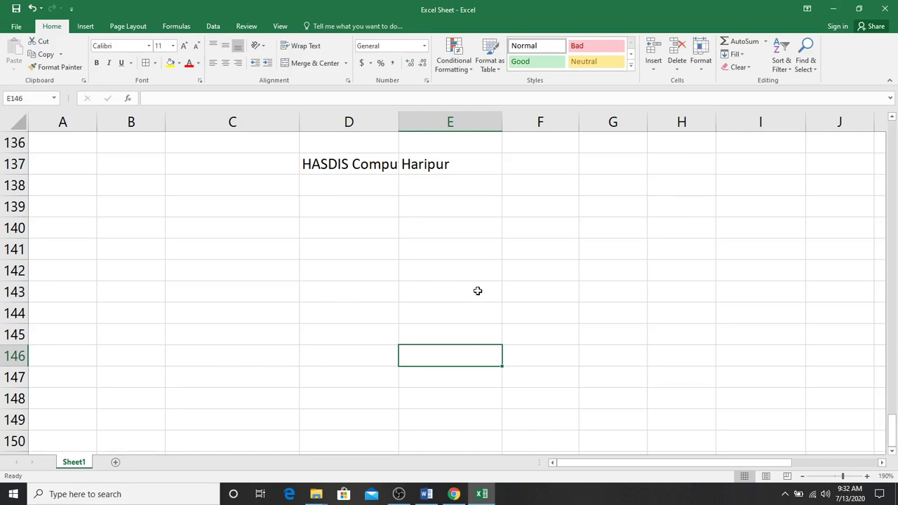
Enter the date 7/13/2020 in cell D142
click(352, 274)
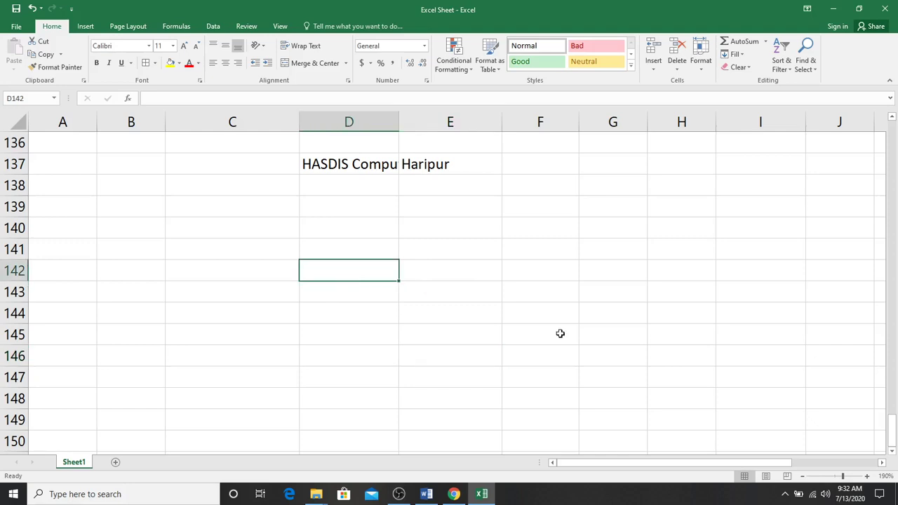
text(7/)
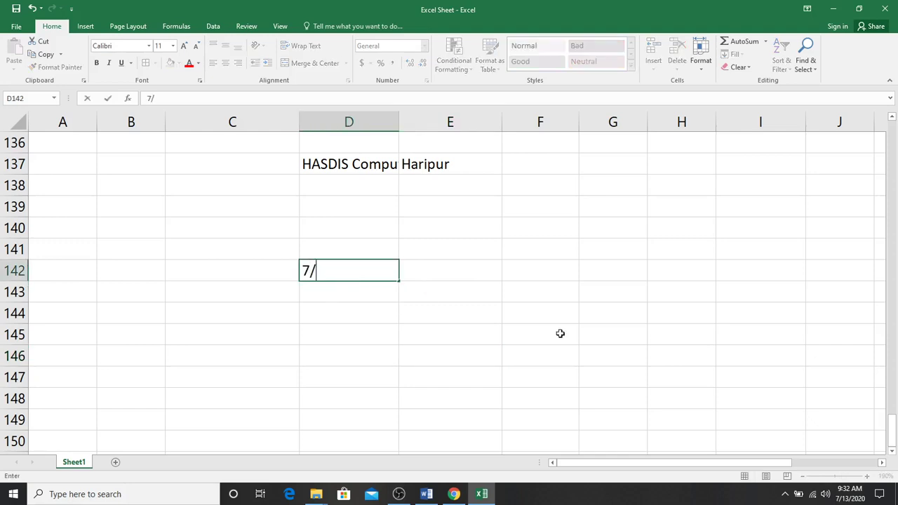
text(13/2)
text(020)
key(Return)
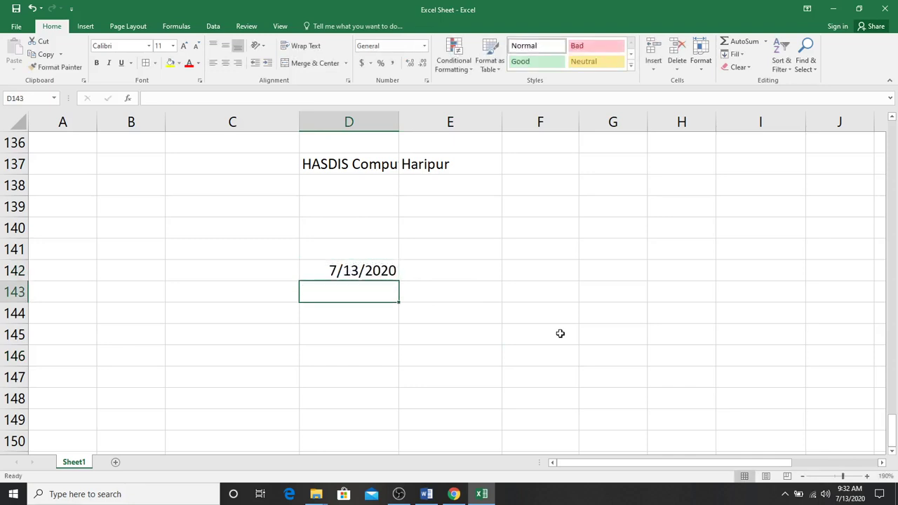
click(365, 275)
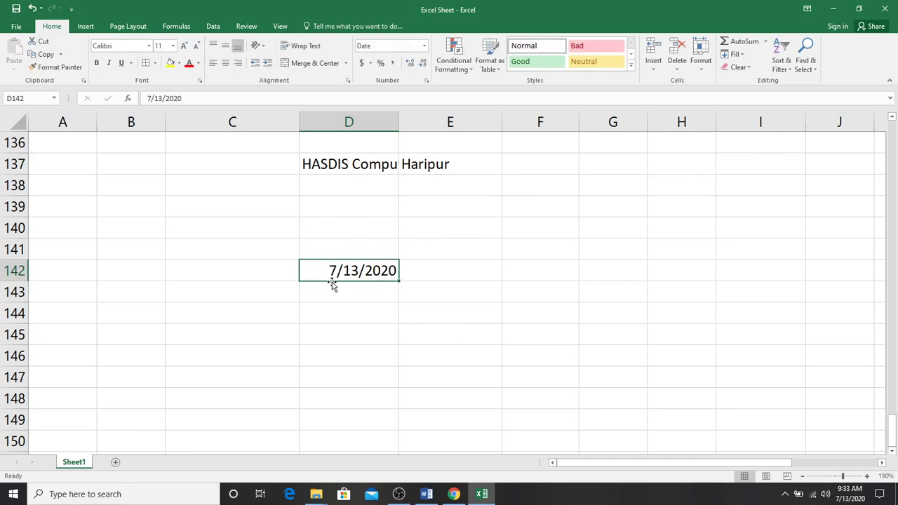
Put =MONTH(D142) in C140 so it returns 7
click(205, 237)
text(=)
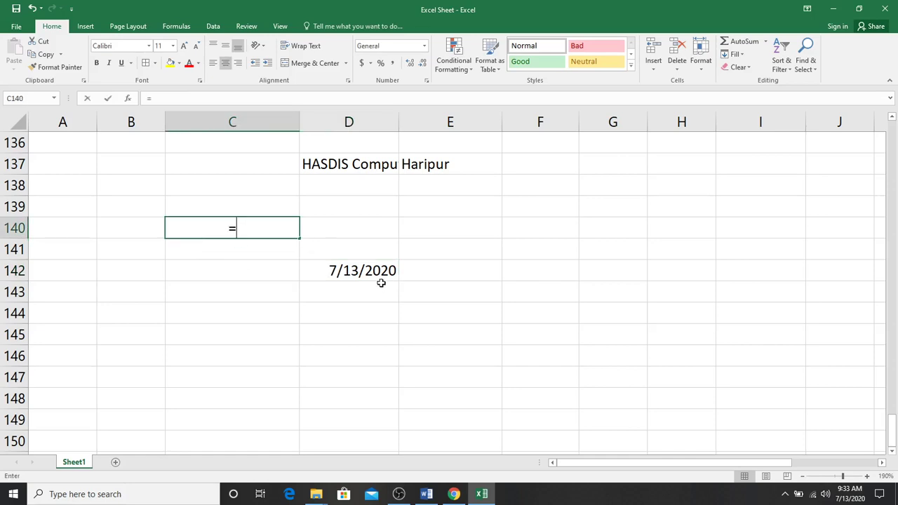
text(mon)
key(Tab)
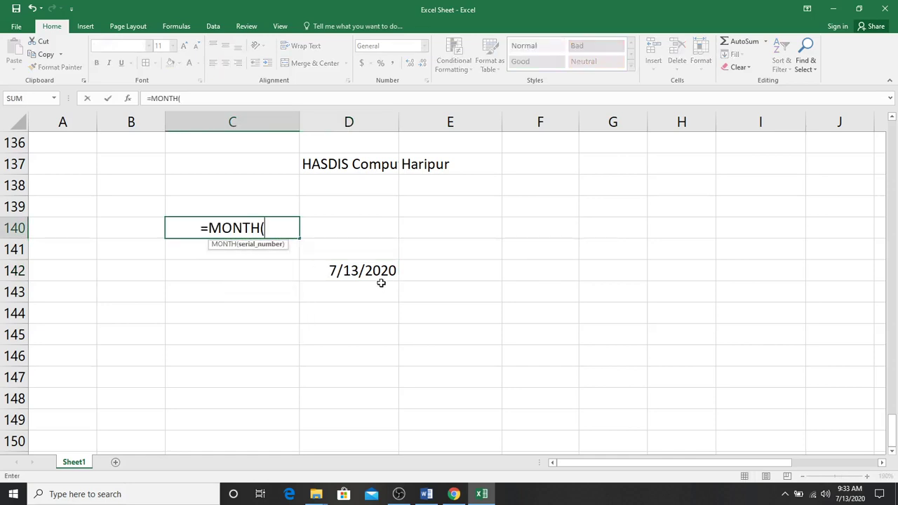
click(358, 265)
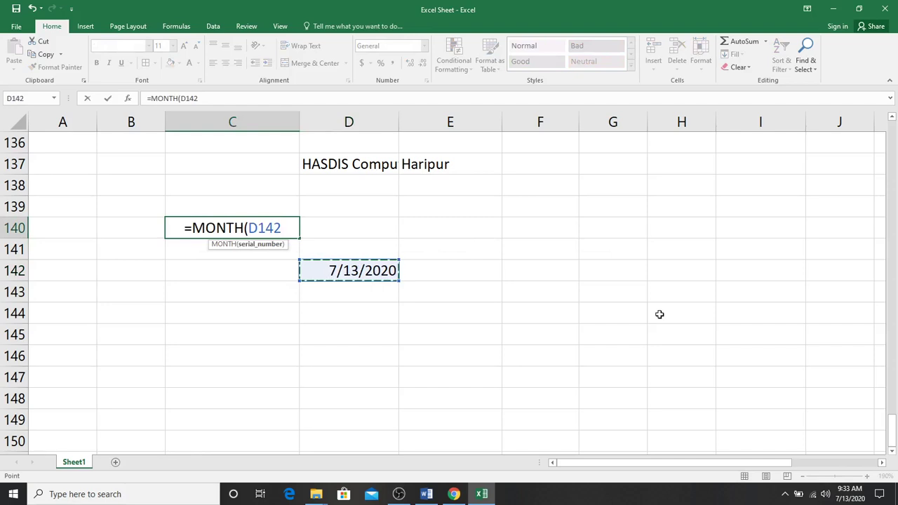
key(Return)
click(270, 233)
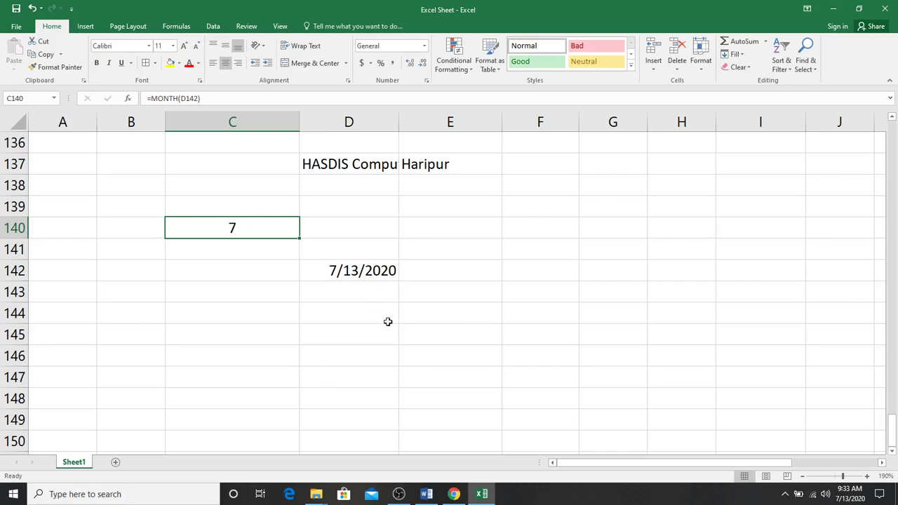
click(371, 274)
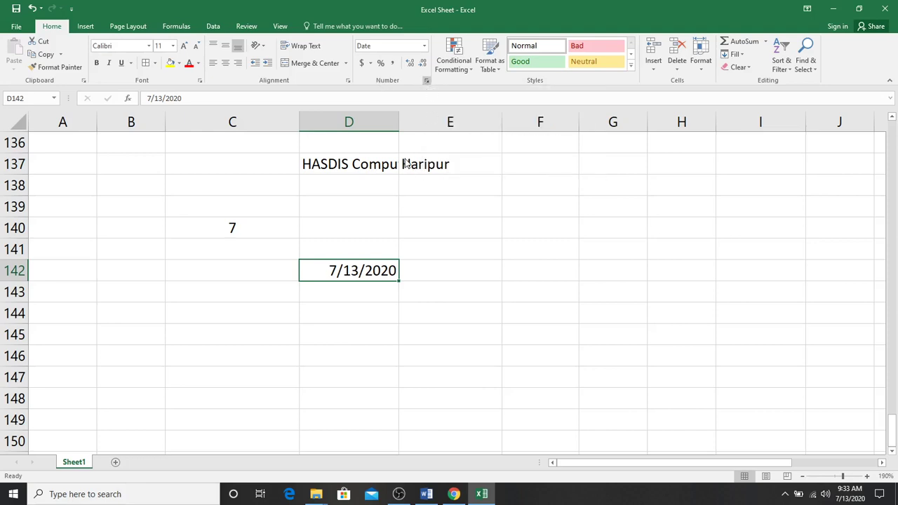
Give D142 the custom format dd-mm-yyyy so it reads 13-07-2020
mouse_move(300, 149)
mouse_down()
mouse_move(637, 168)
mouse_move(627, 166)
mouse_up()
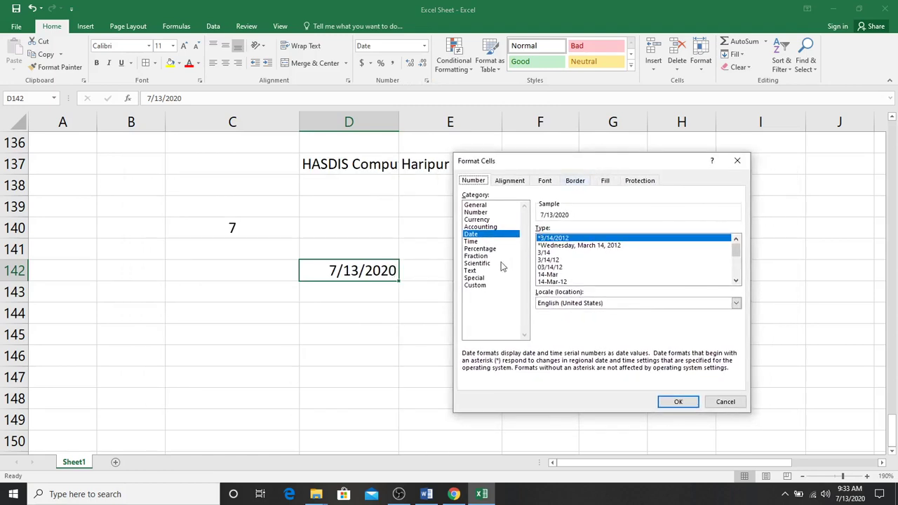
click(481, 286)
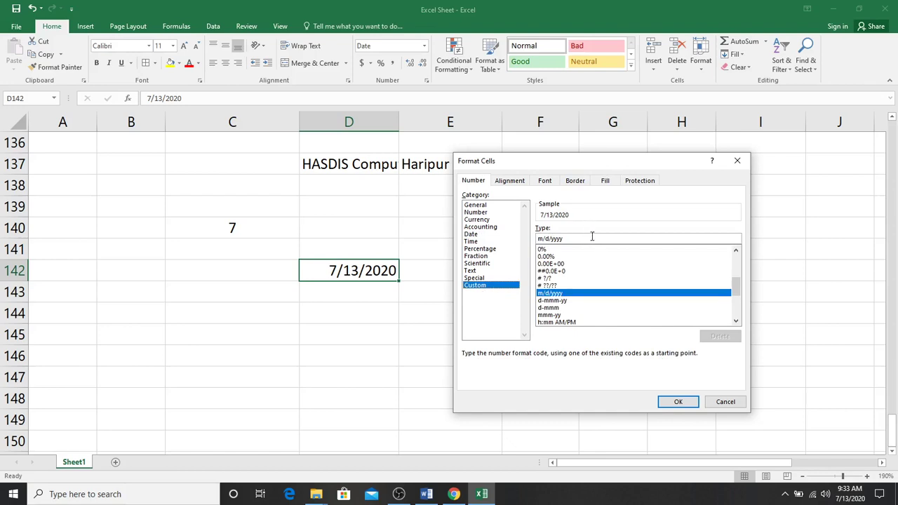
drag(571, 238, 527, 237)
text(dd)
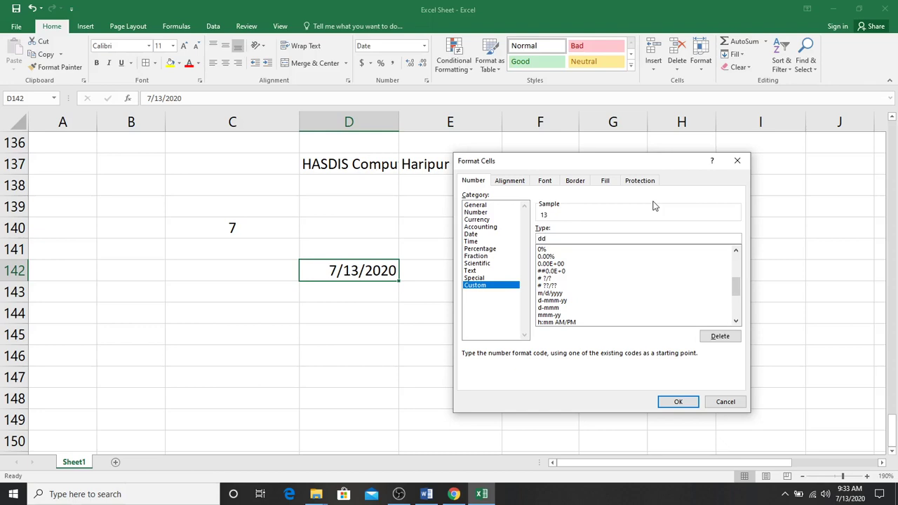
text(-)
text(mm-)
text(yyyy)
click(684, 402)
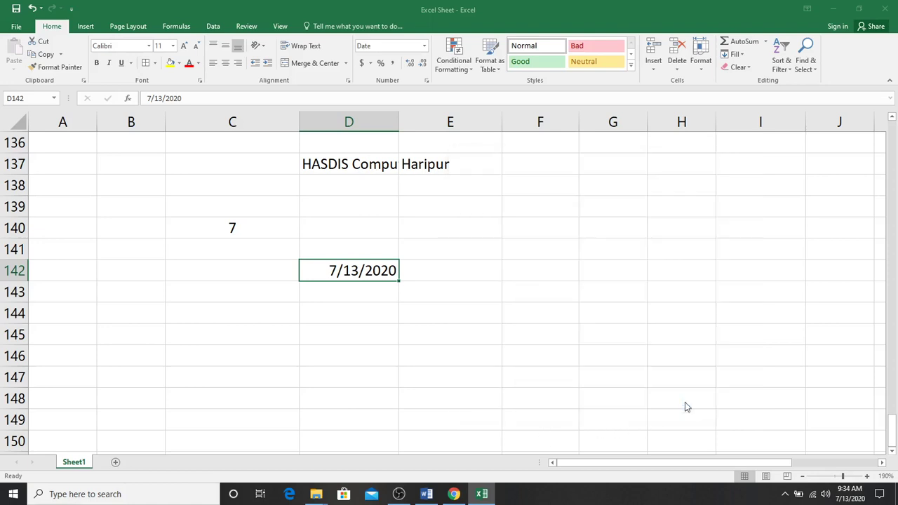
click(386, 315)
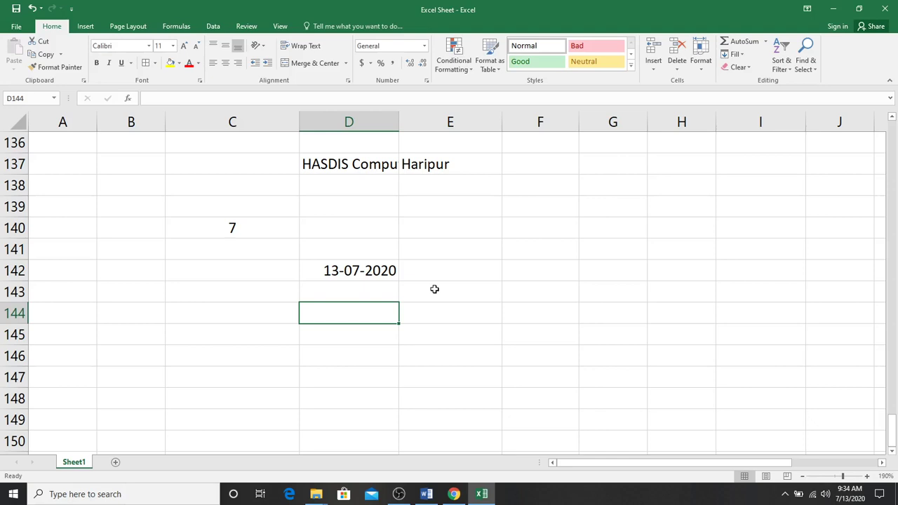
click(345, 267)
click(489, 253)
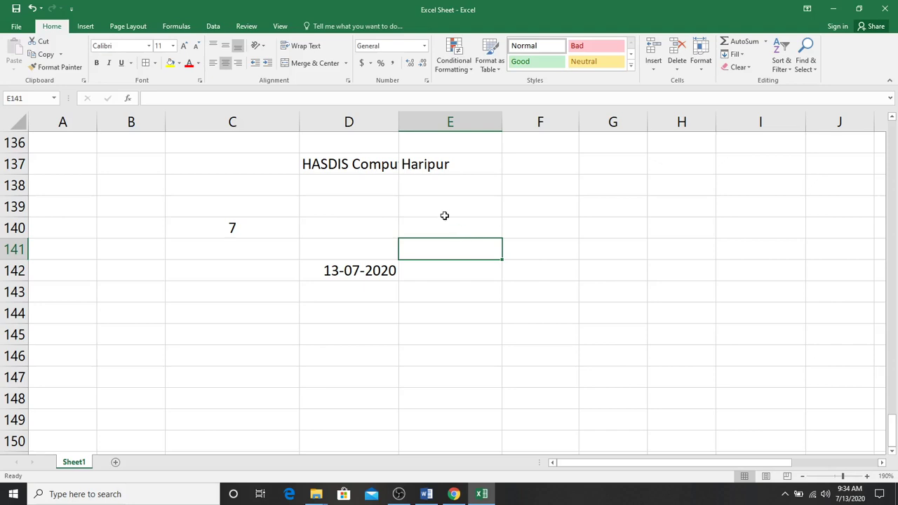
click(455, 70)
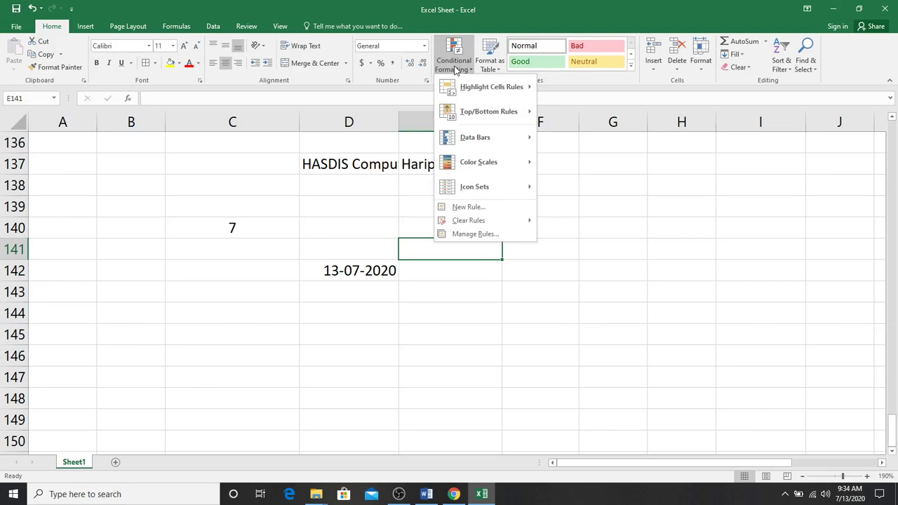
mouse_move(491, 87)
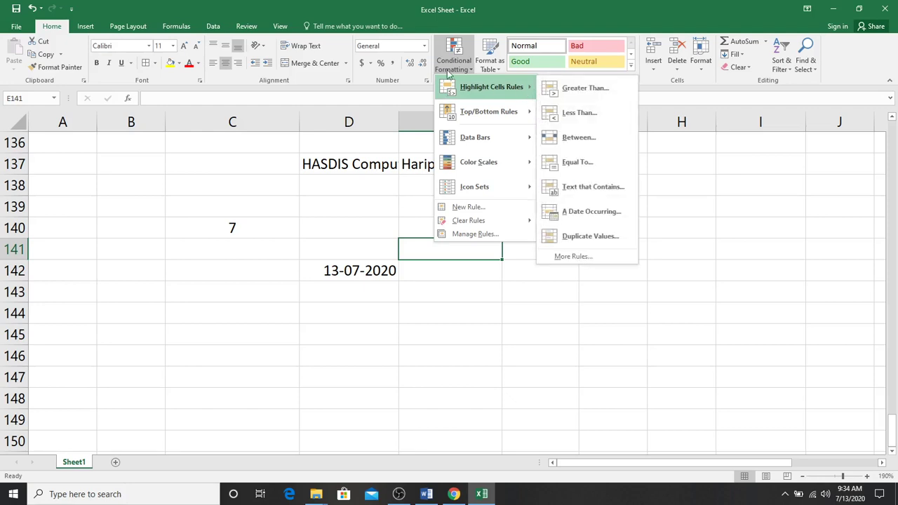
click(501, 72)
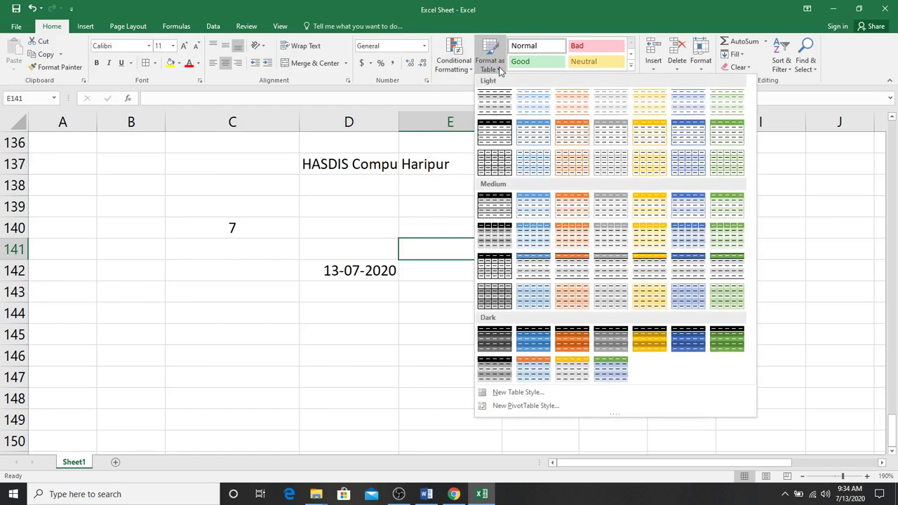
click(492, 88)
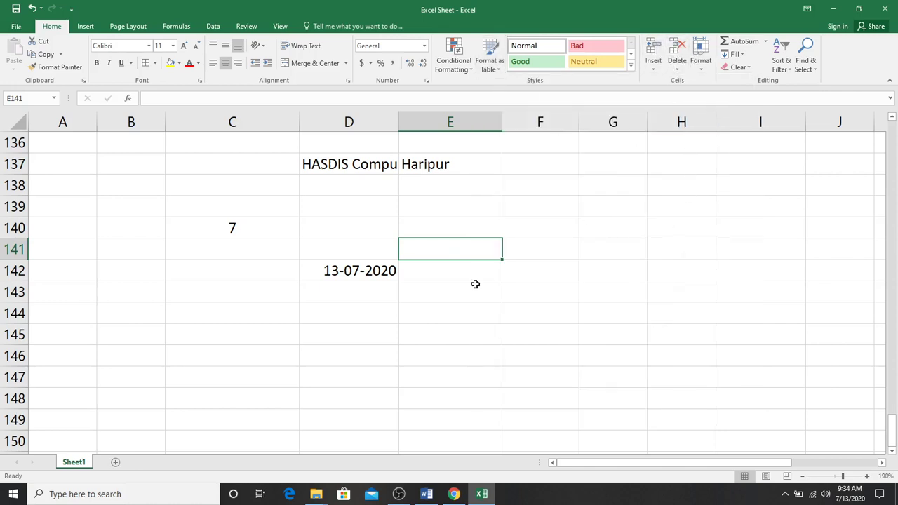
Insert a blank worksheet, Sheet2, with Home > Insert > Insert Sheet
right_click(457, 115)
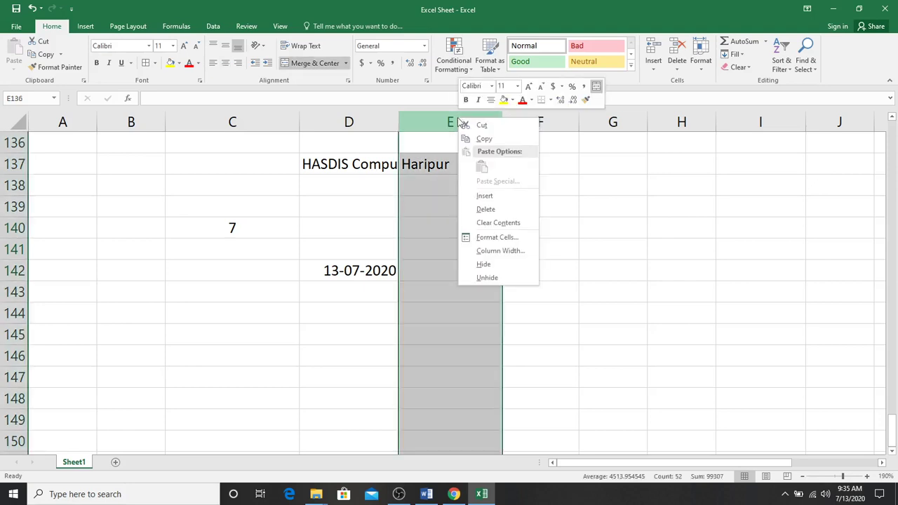
click(662, 221)
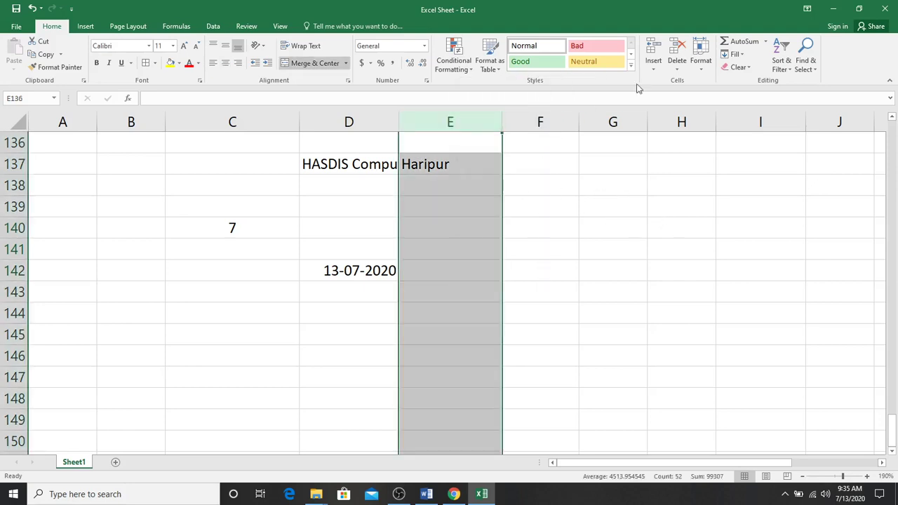
click(653, 70)
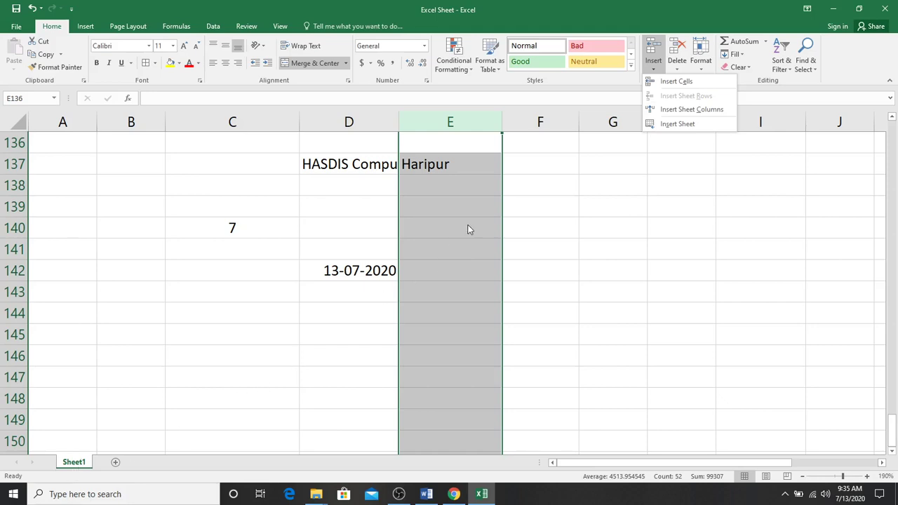
click(684, 125)
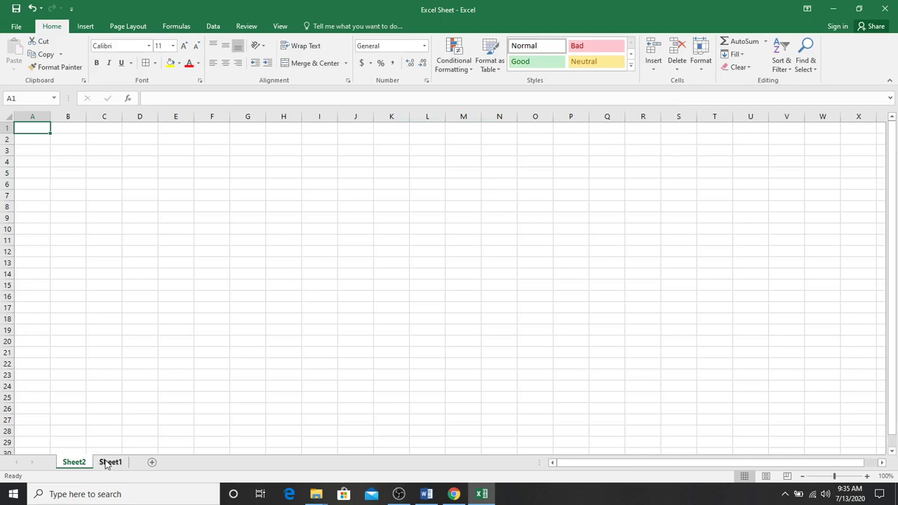
Drag Sheet1 ahead of Sheet2, then browse the Delete and Format menus without changes
drag(107, 465, 70, 463)
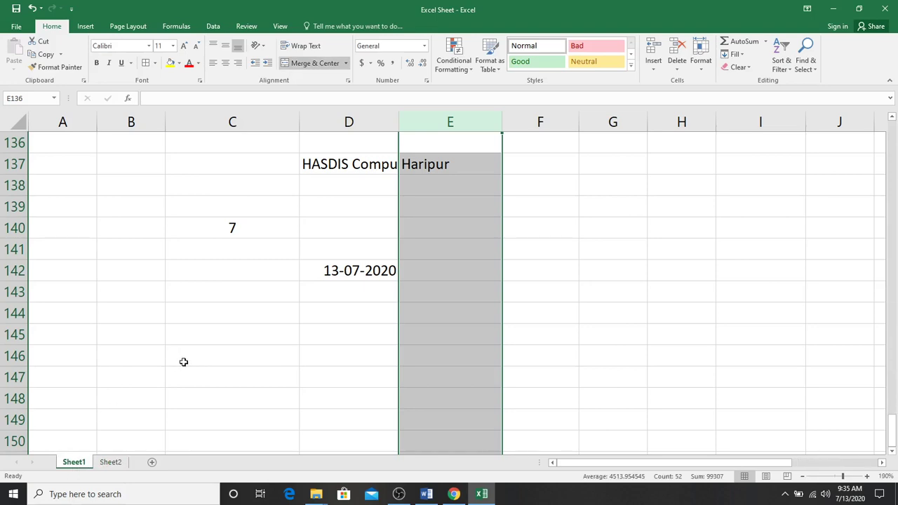
click(678, 69)
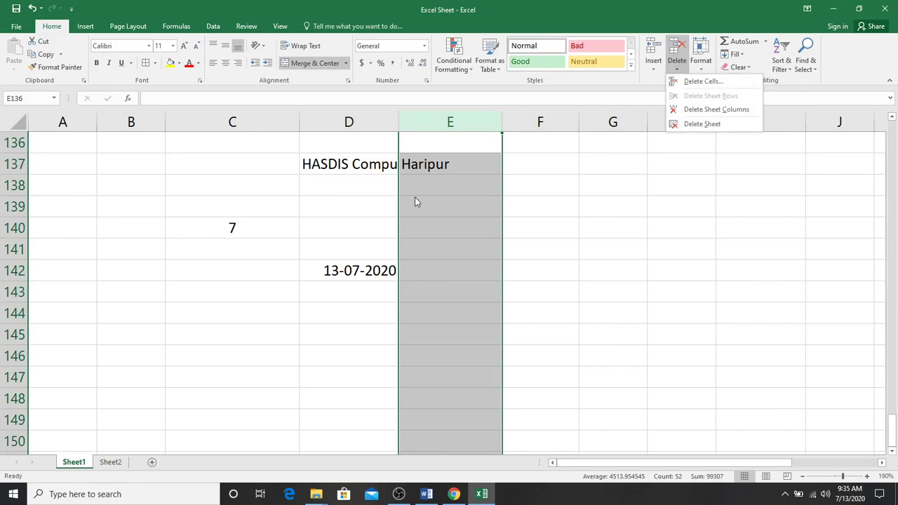
click(416, 202)
click(418, 209)
click(678, 69)
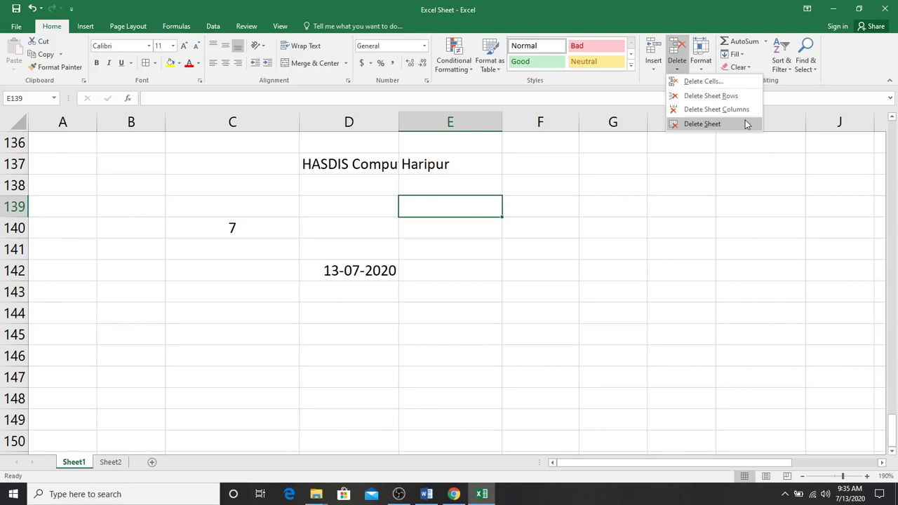
click(443, 211)
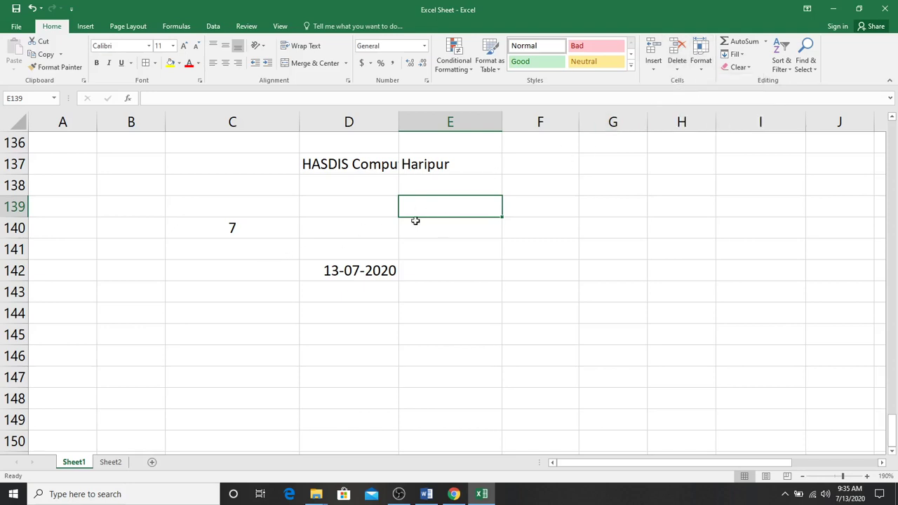
click(703, 70)
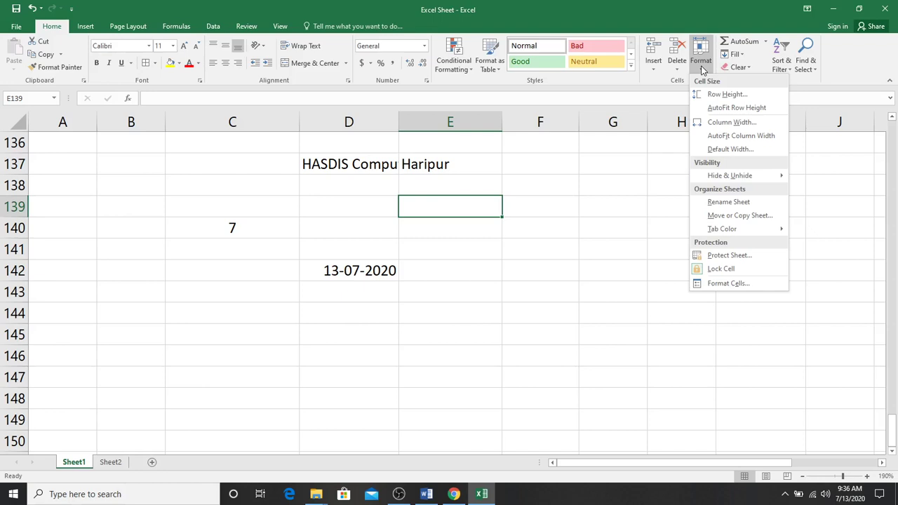
click(702, 68)
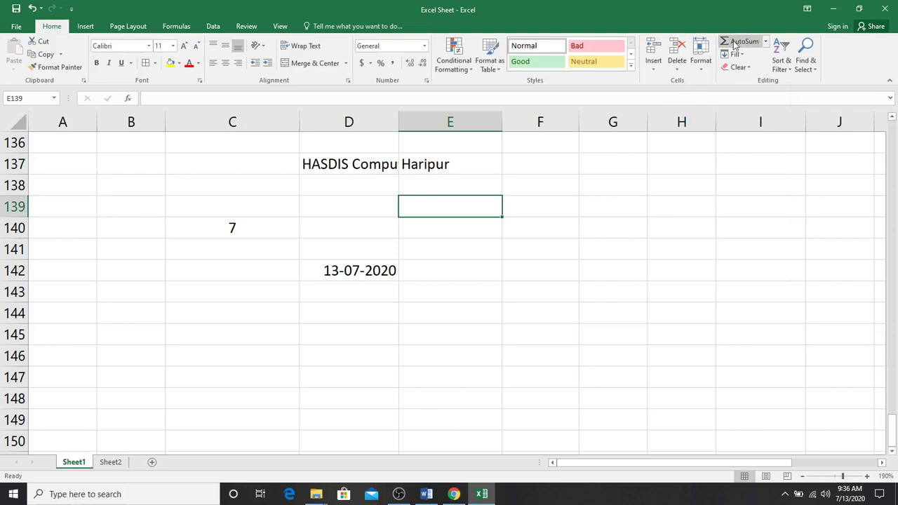
scroll(456, 319, down, 1)
Enter 2, 3 and 5 in cells C146 to C148
click(254, 294)
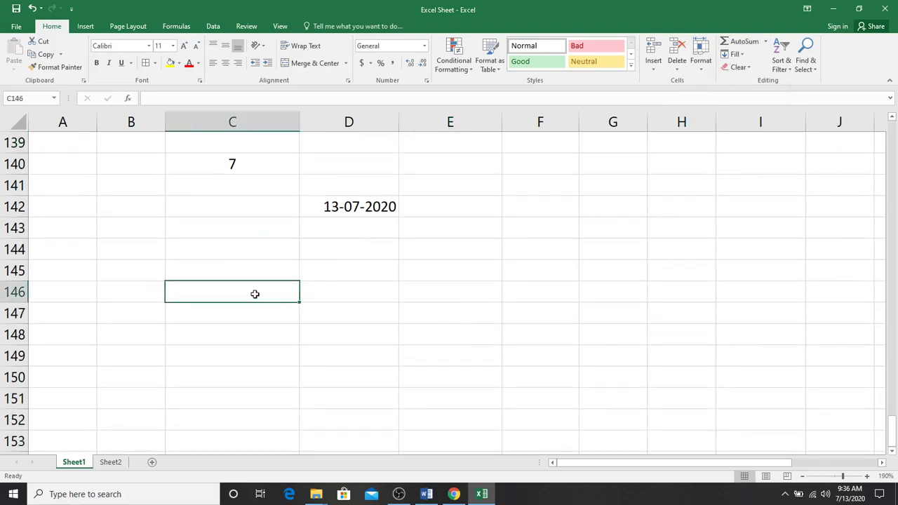
text(2)
key(Return)
text(3)
key(Return)
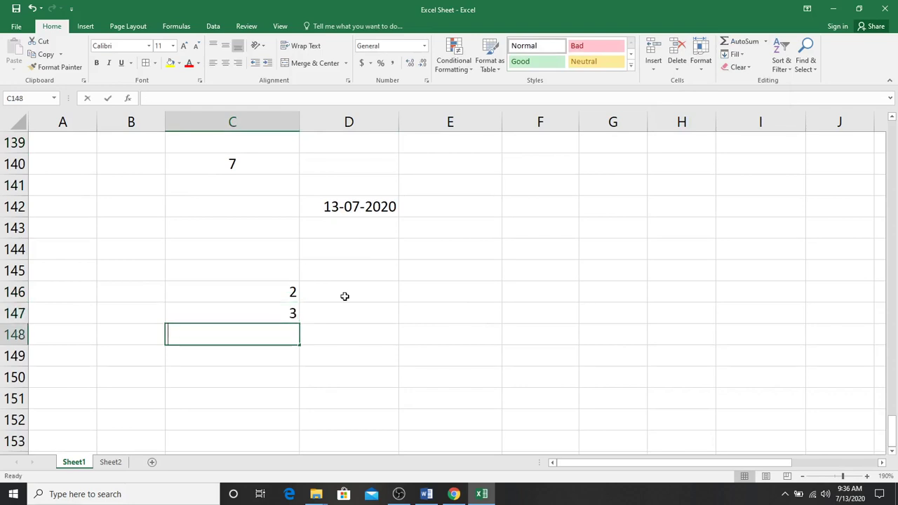
text(5)
key(Return)
Select C146:C149 and AutoSum the numbers into a total of 10 in C149
scroll(345, 296, down, 1)
drag(287, 230, 275, 295)
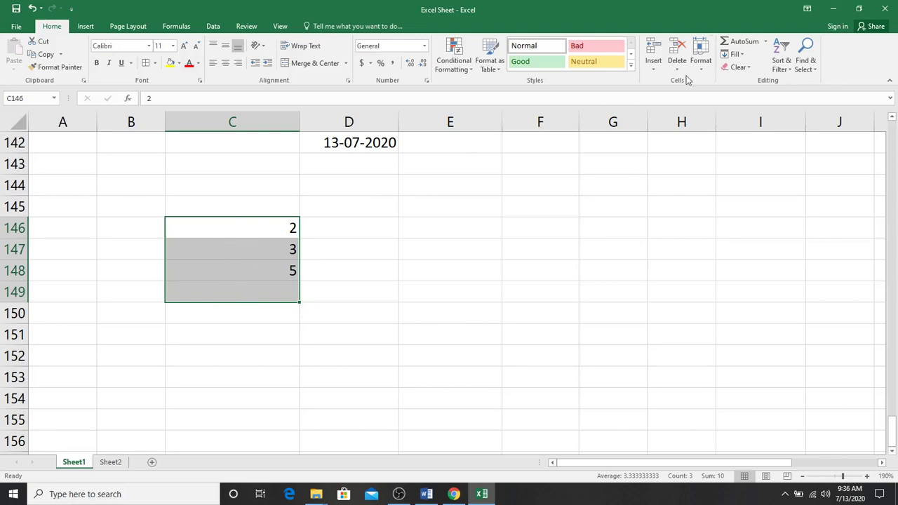
click(745, 45)
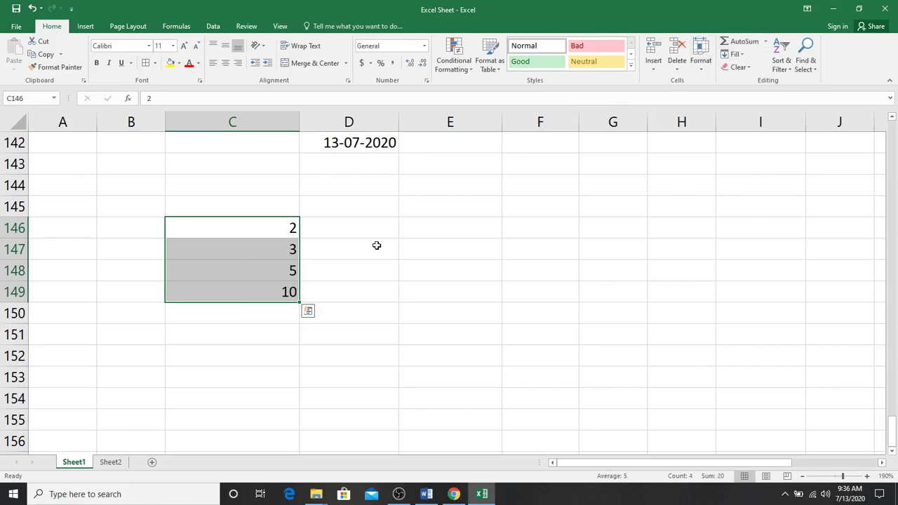
click(270, 293)
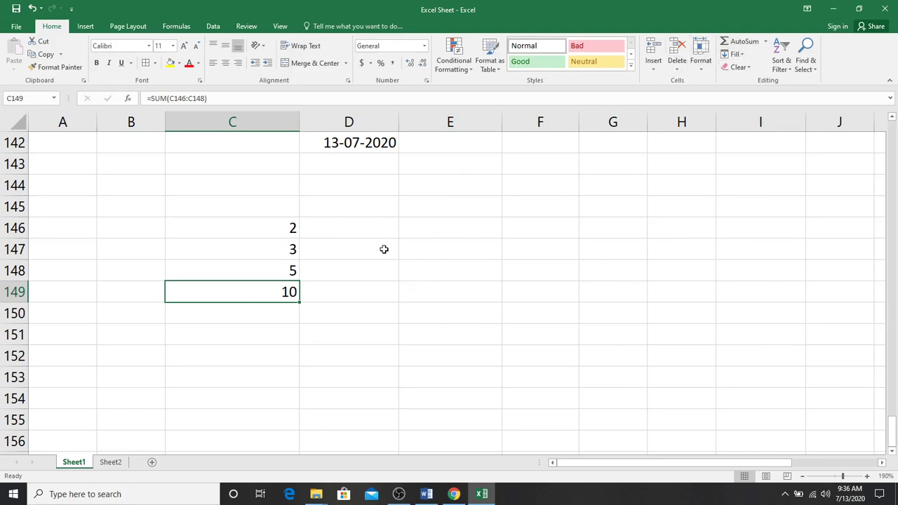
drag(272, 224, 274, 335)
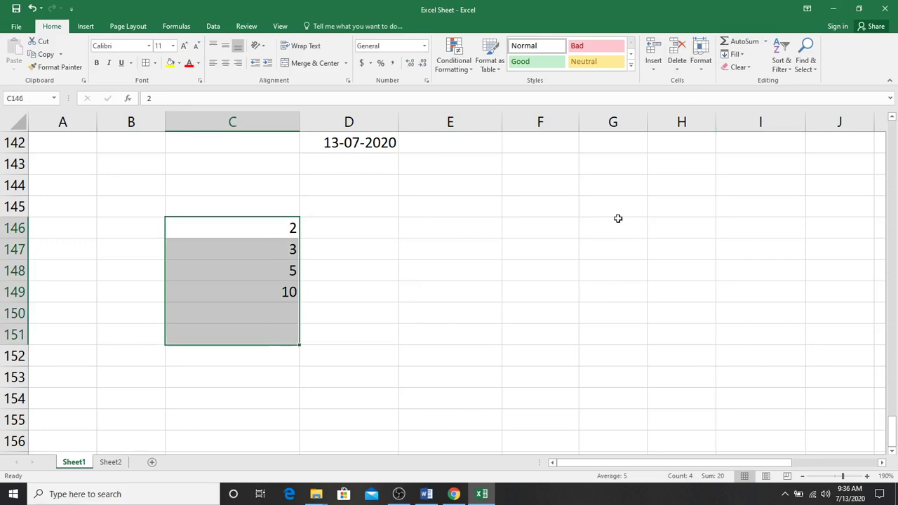
click(766, 42)
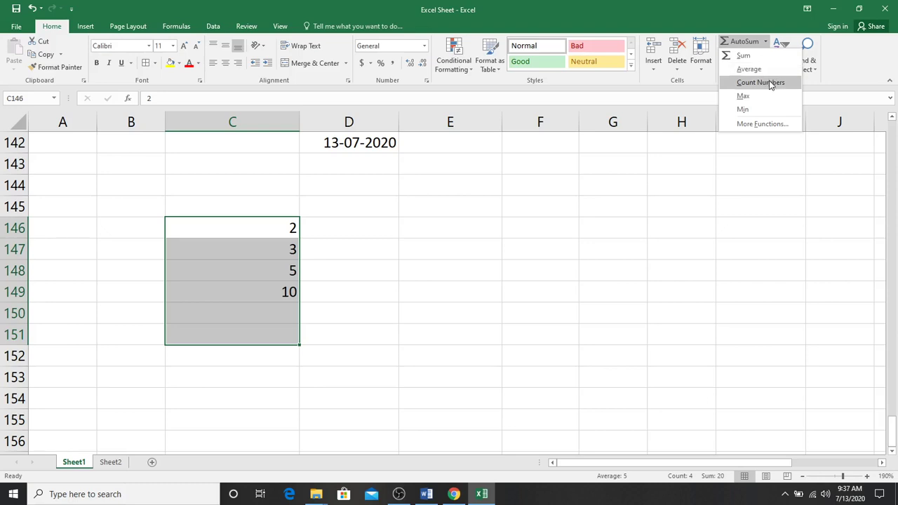
click(757, 124)
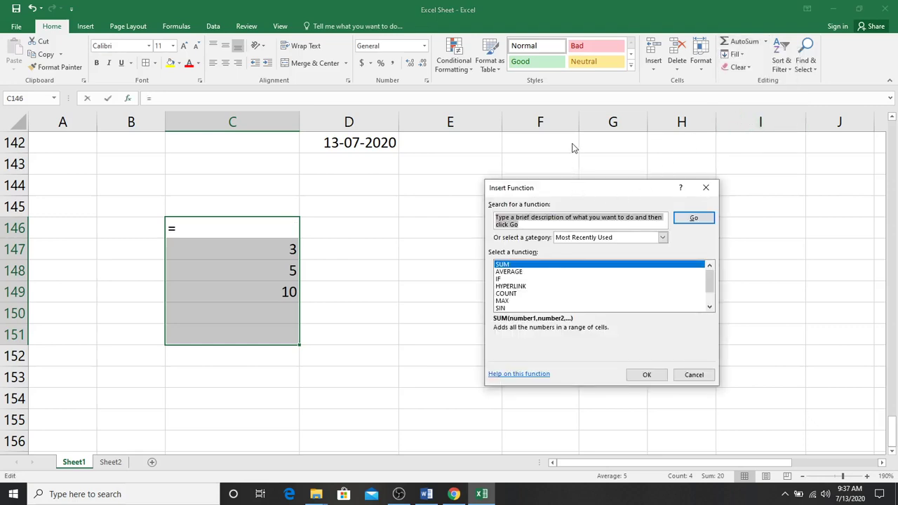
click(714, 285)
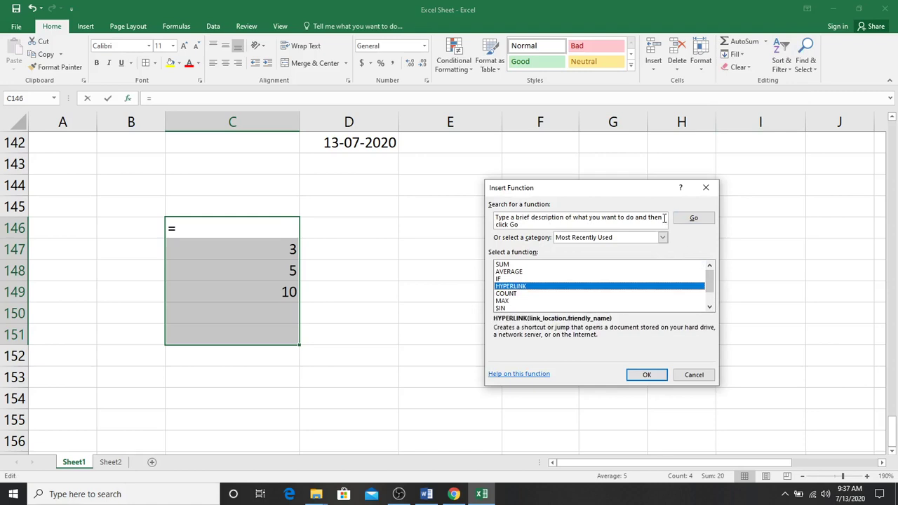
click(663, 238)
click(645, 254)
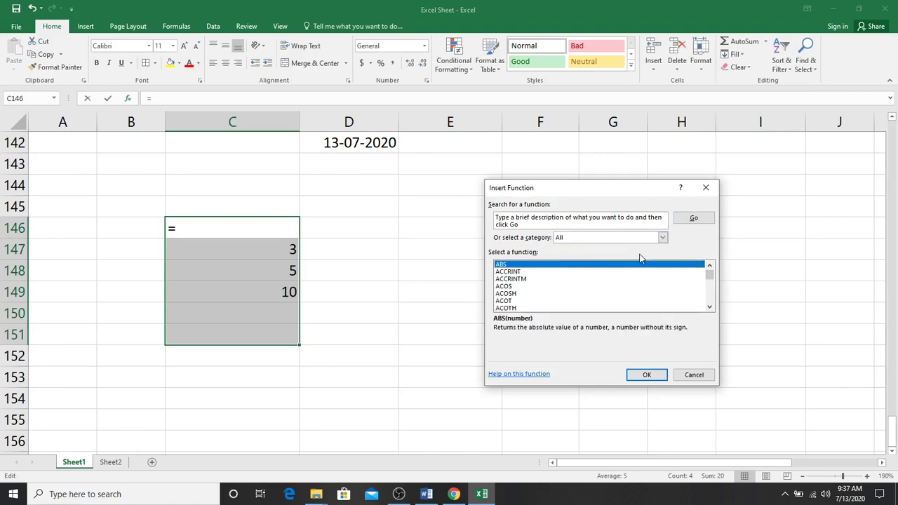
drag(710, 272, 712, 273)
click(683, 376)
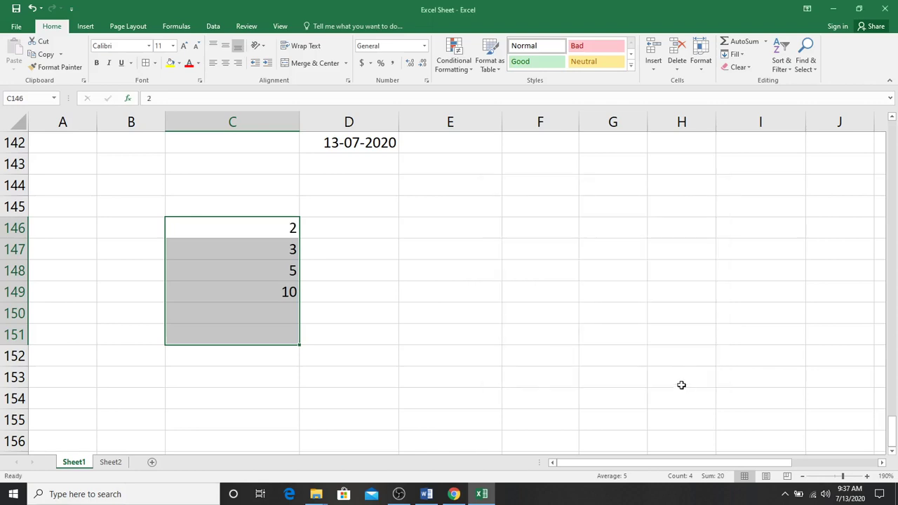
click(622, 255)
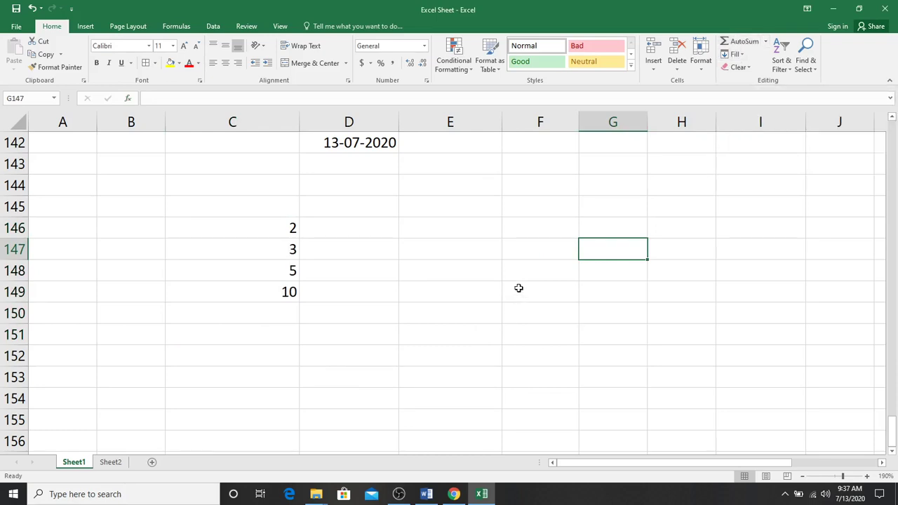
Type HASDIS in E154 and fill it down to E158
scroll(505, 273, down, 2)
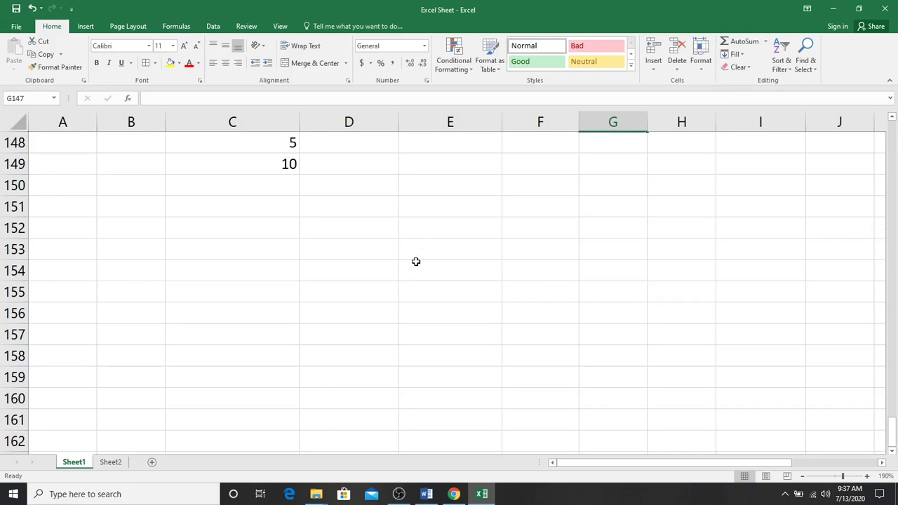
click(415, 262)
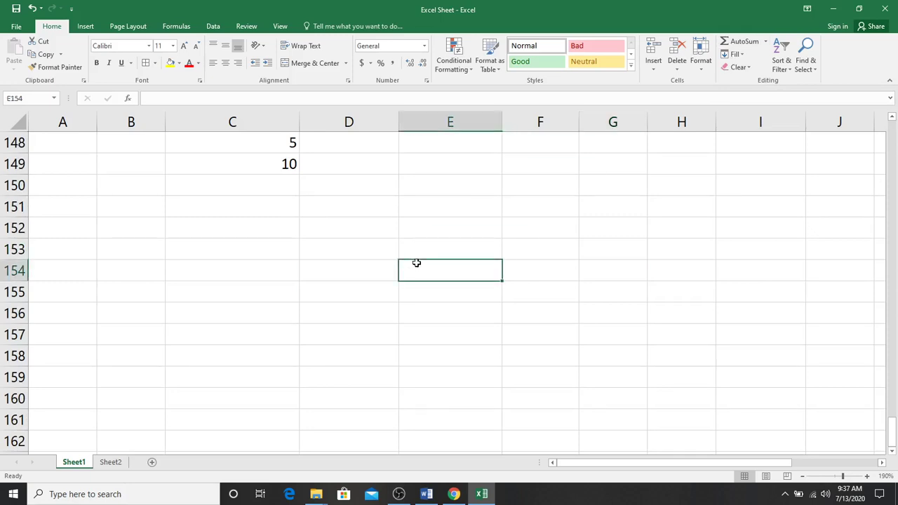
text(HA)
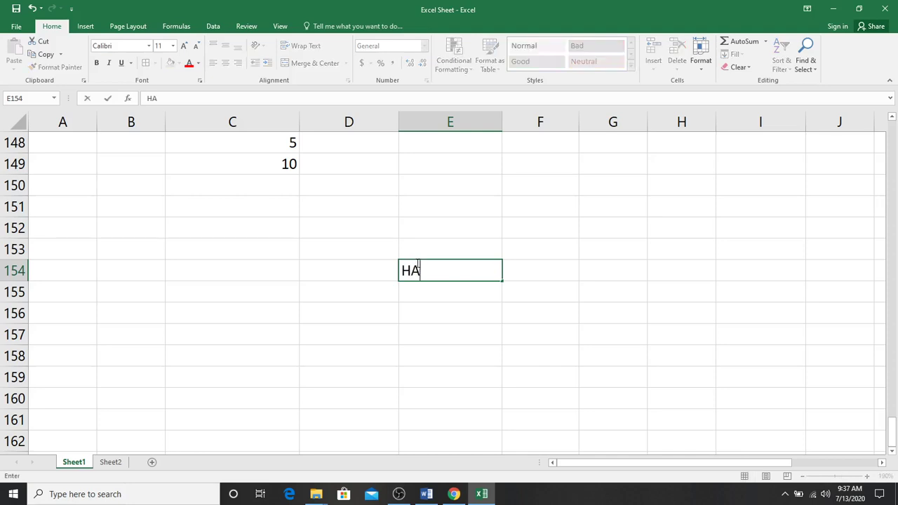
text(SDIS)
key(Return)
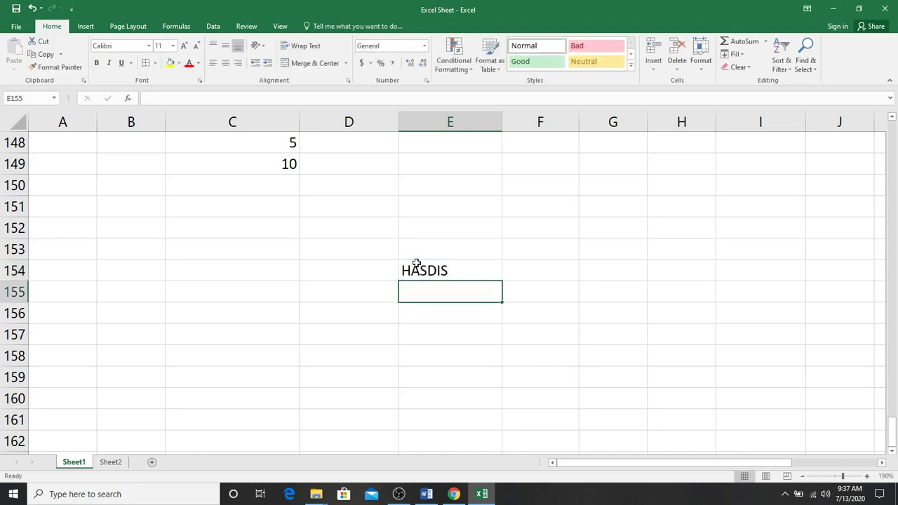
click(416, 263)
drag(439, 278, 445, 354)
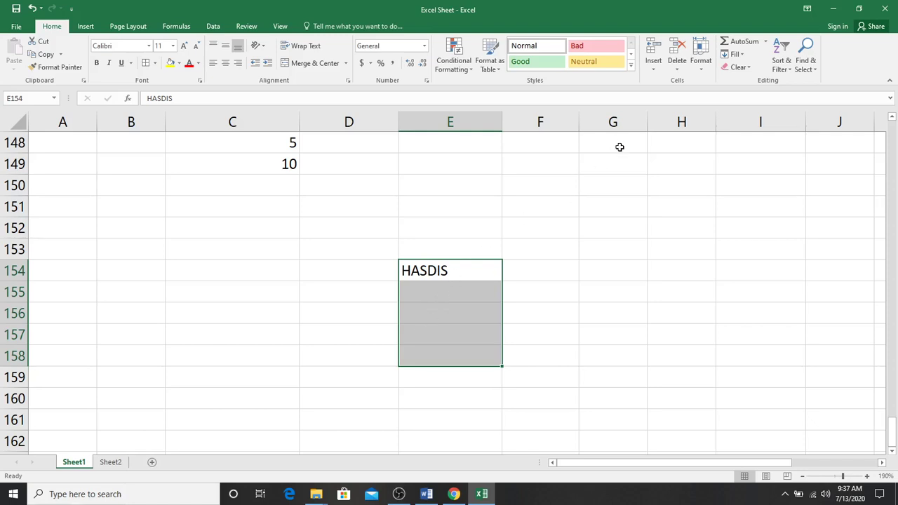
click(745, 60)
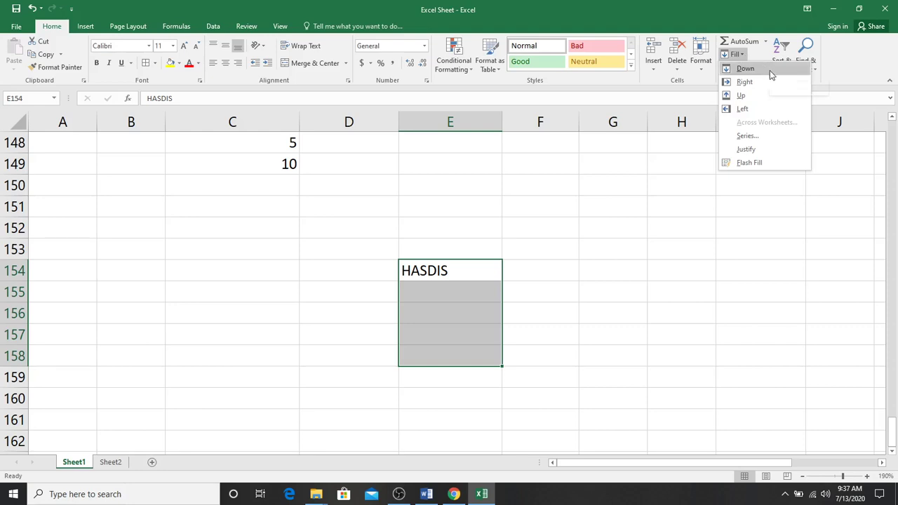
click(745, 68)
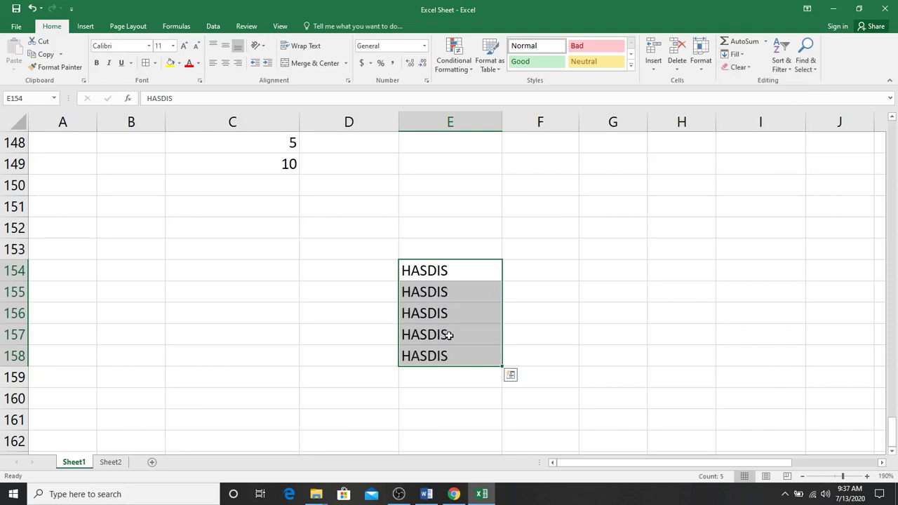
Fill HASDIS right across row 154 into F154 through H154
click(482, 317)
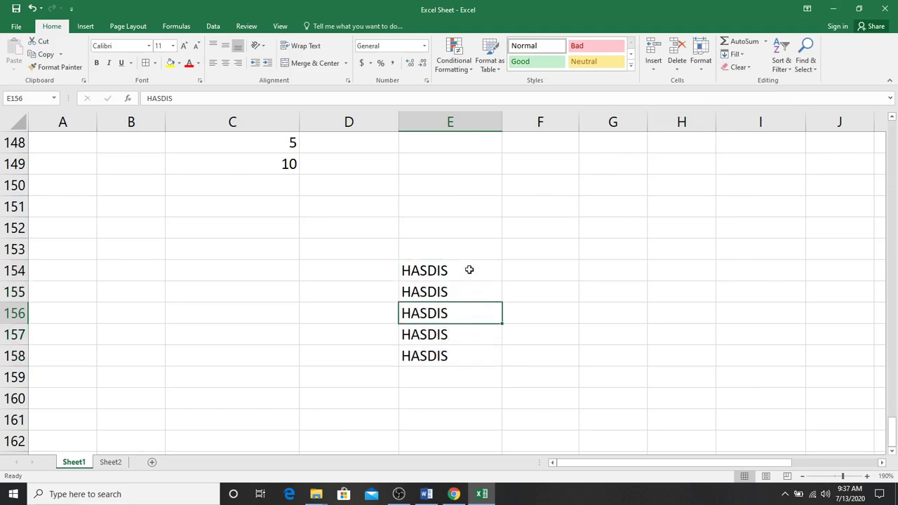
mouse_move(470, 270)
mouse_down()
mouse_move(645, 262)
mouse_move(673, 280)
mouse_up()
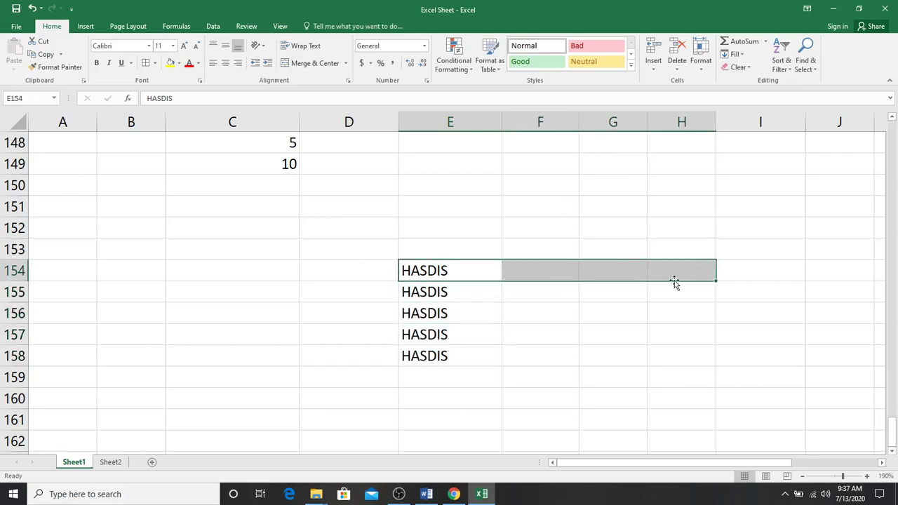
click(737, 54)
click(755, 81)
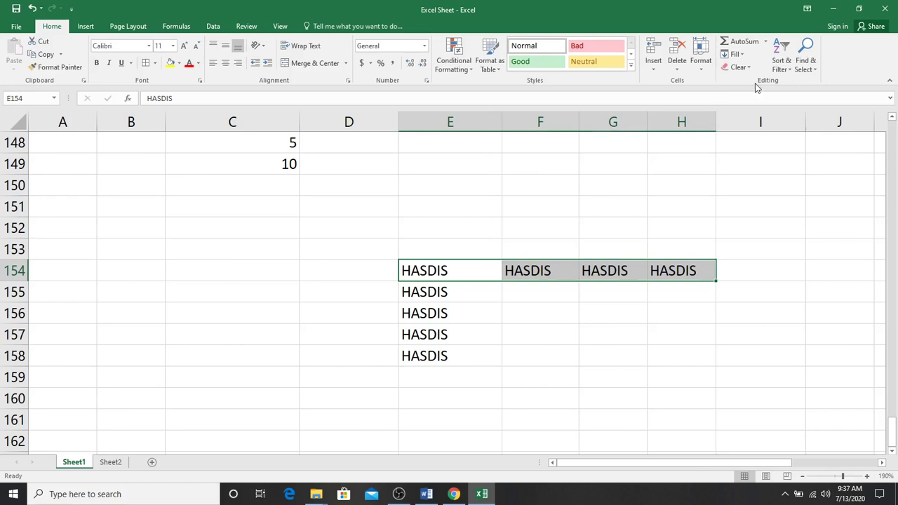
Fill HASDIS left from E154 into C154 and D154
click(435, 274)
drag(435, 271, 239, 274)
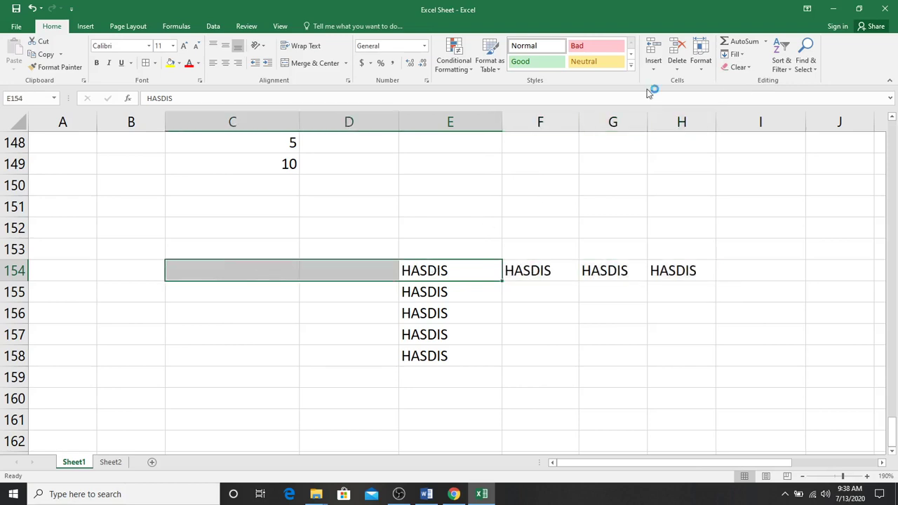
click(737, 55)
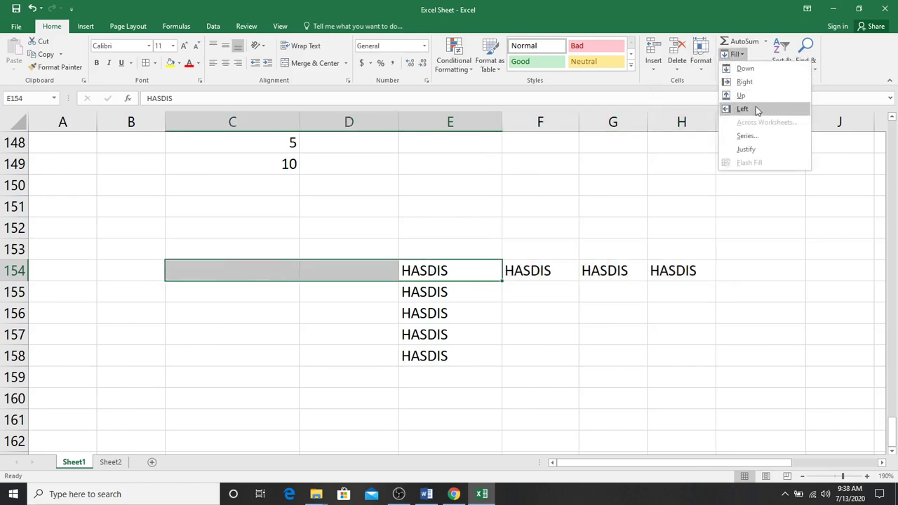
click(755, 108)
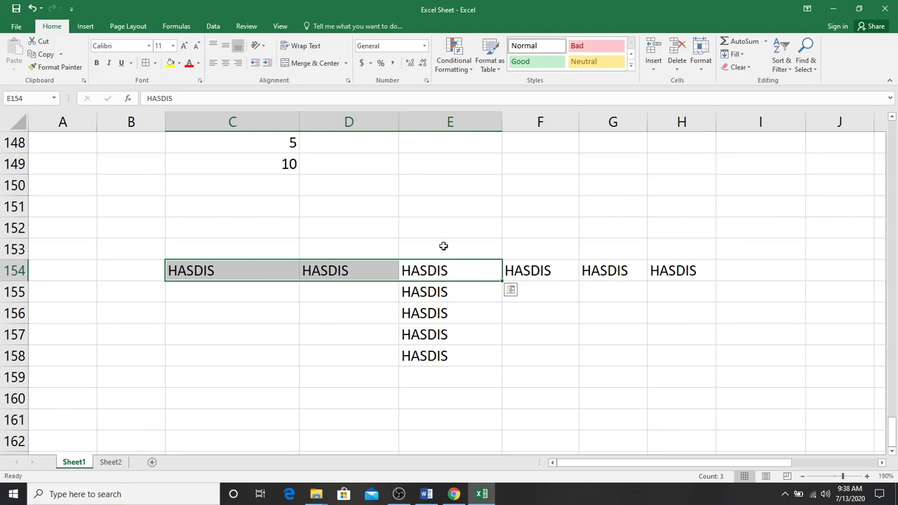
click(481, 334)
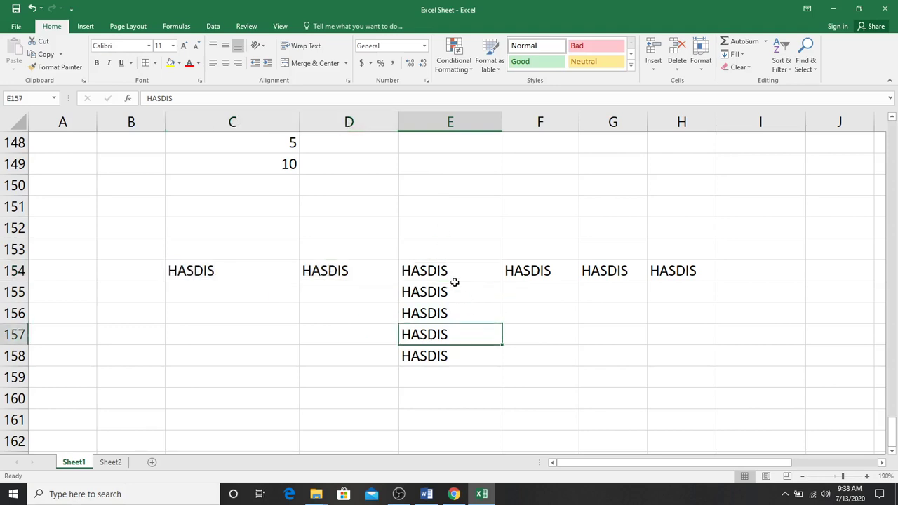